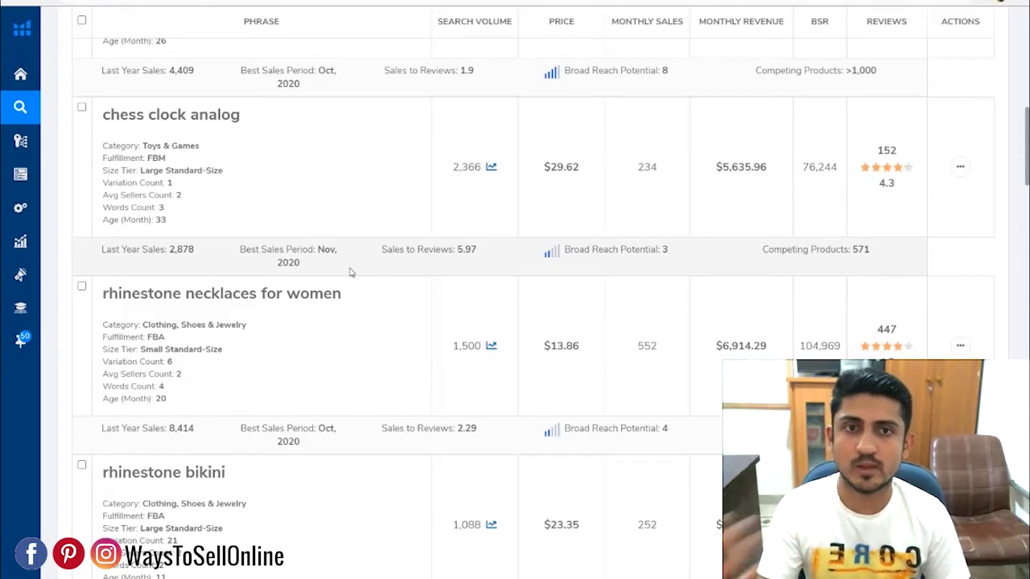
Copy the product phrase "wedding veils" from the keyword results and look it up in Google Images in a new tab
scroll(350, 271, "up", 2)
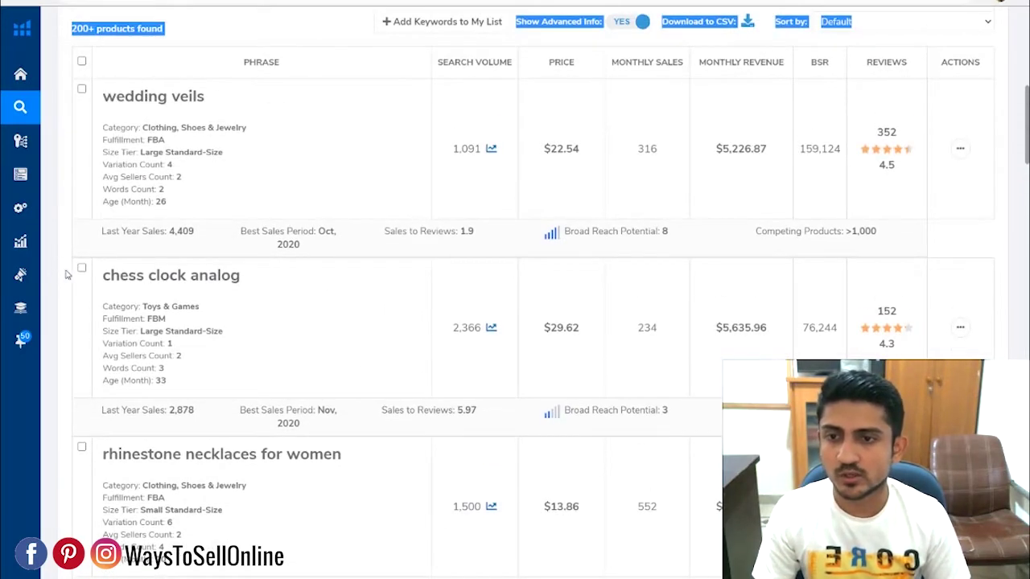
scroll(136, 366, "up", 1)
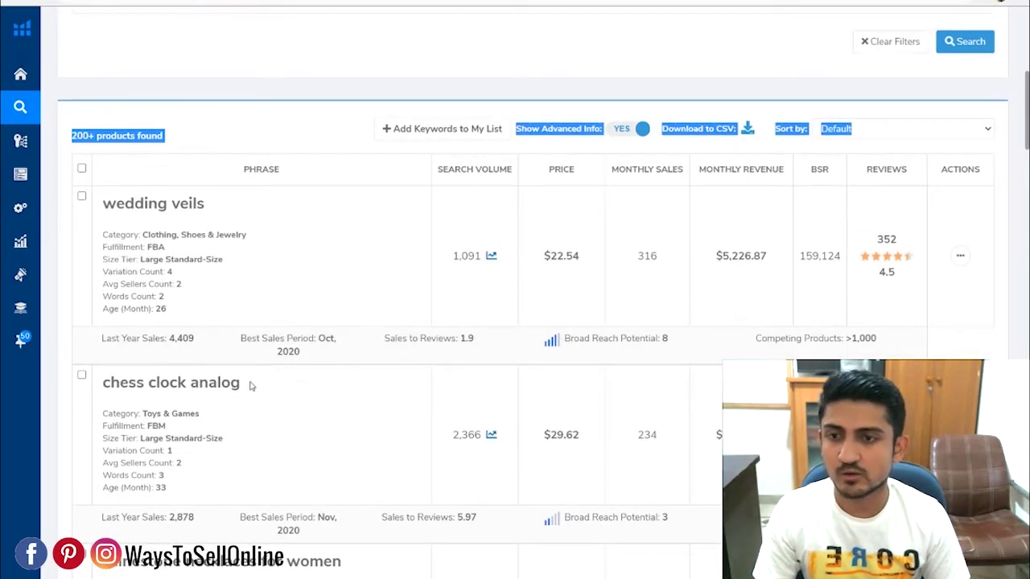
triple_click(157, 207)
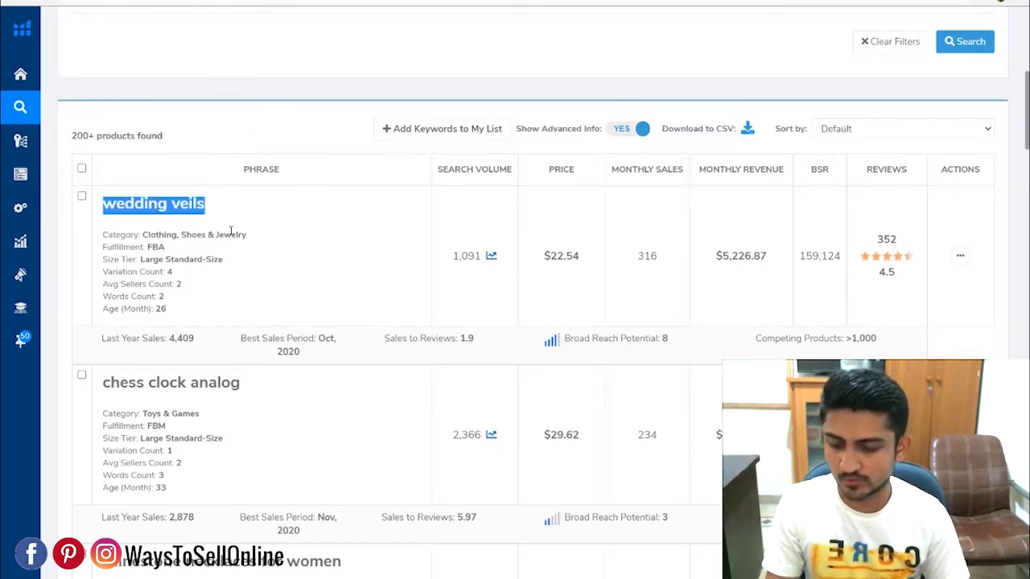
key("ctrl+c")
key("ctrl+t")
key("ctrl+v")
key("Return")
left_click(219, 94)
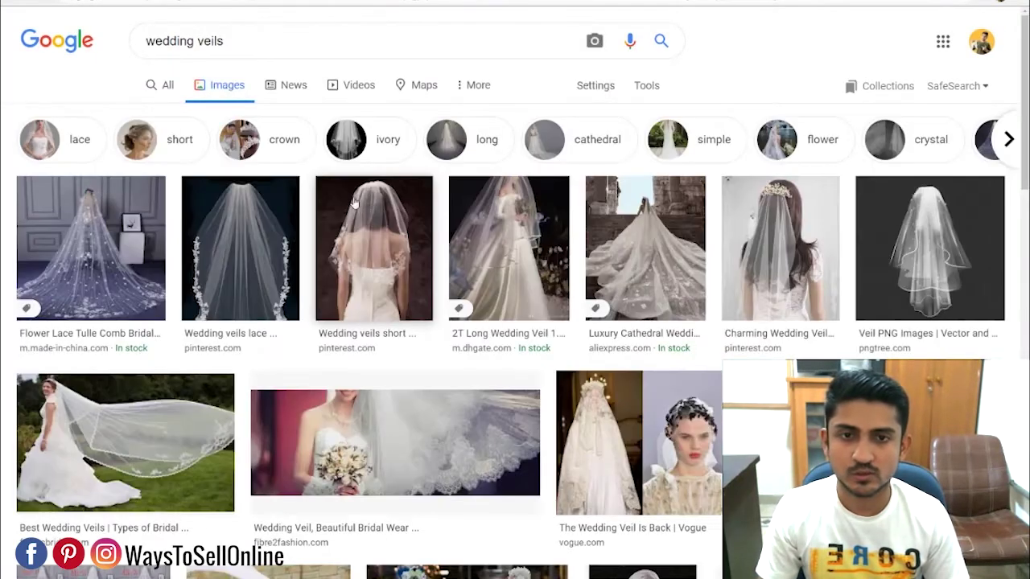
scroll(450, 232, "down", 3)
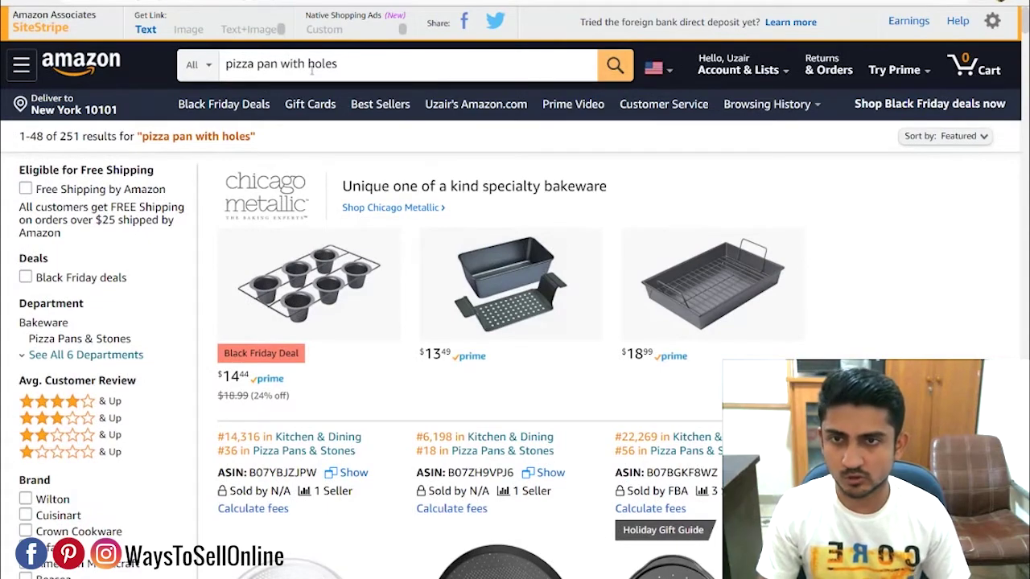
Switch to Amazon, search for "wedding veils" and look over the product listings
triple_click(311, 71)
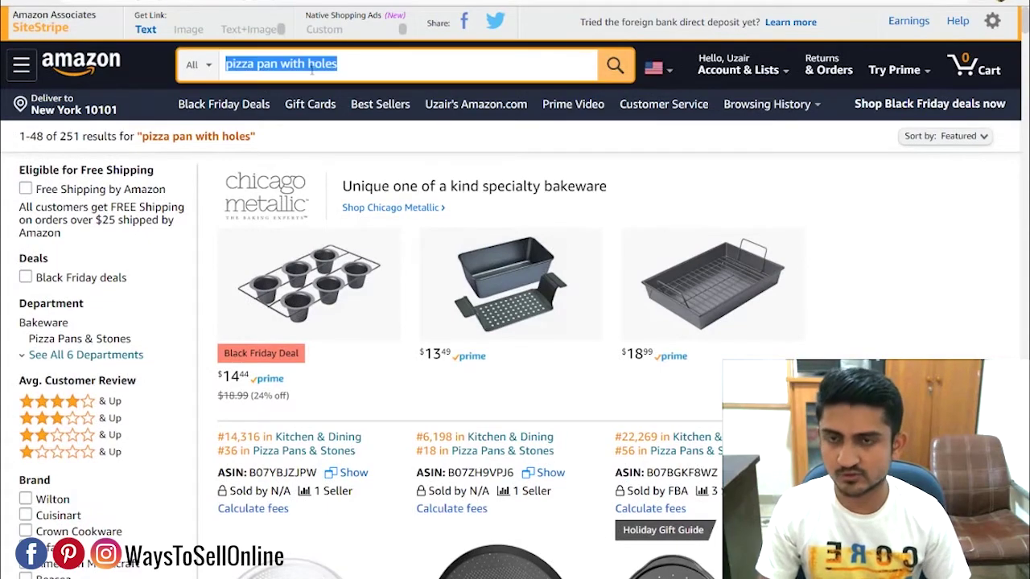
type("wedding veils")
key("Return")
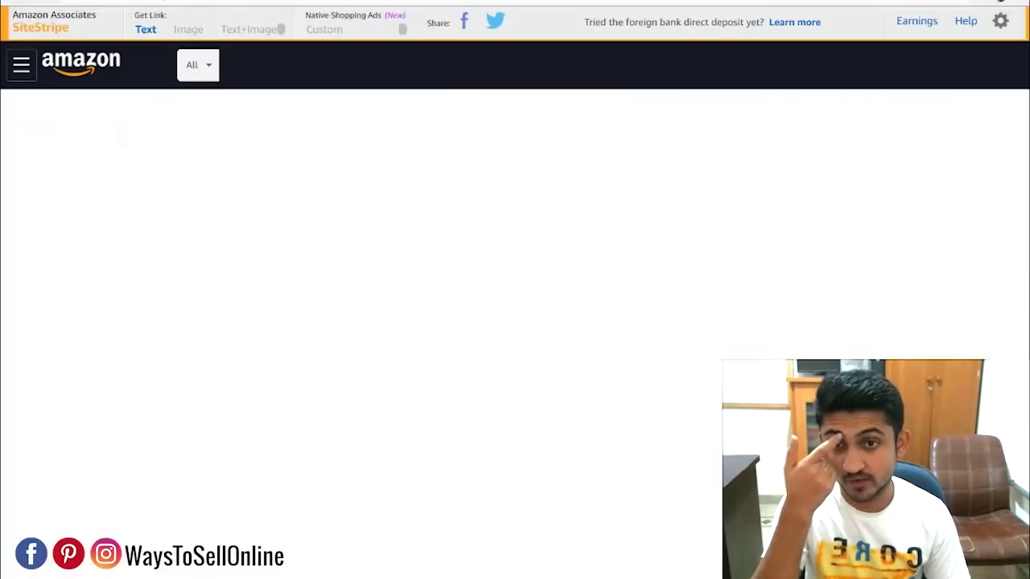
scroll(589, 276, "down", 1)
scroll(590, 276, "down", 4)
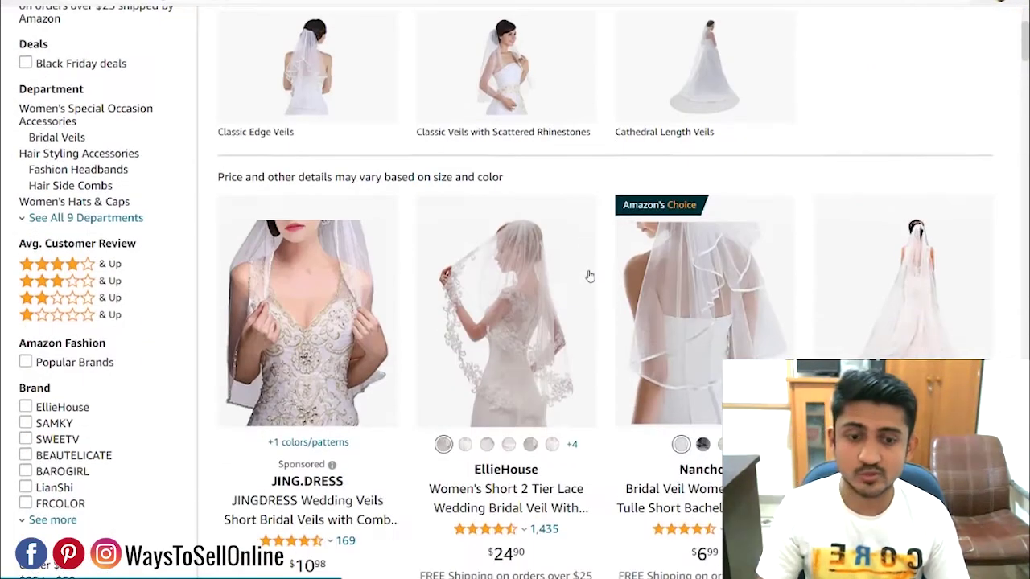
scroll(585, 276, "down", 1)
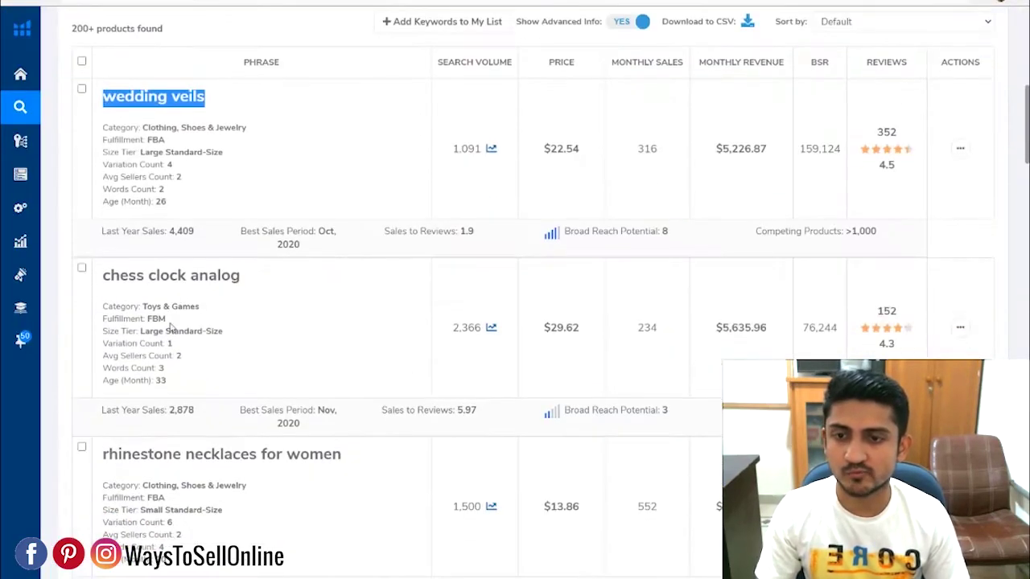
Copy the phrase "chess clock analog" from the keyword results and search for it in Google Images
triple_click(185, 276)
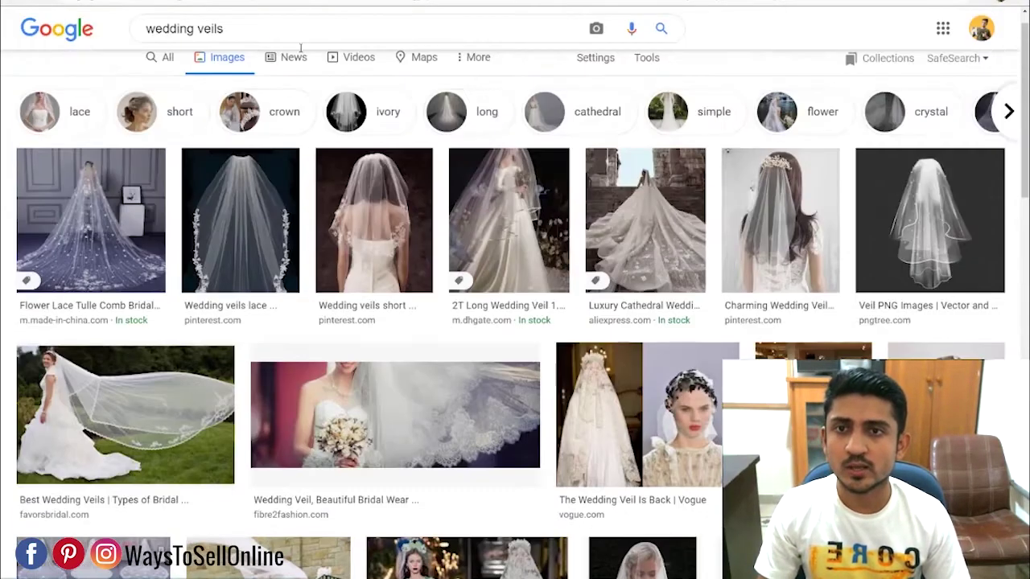
left_click(291, 40)
key("ctrl+shift+Left")
key("ctrl+shift+Left")
key("ctrl+v")
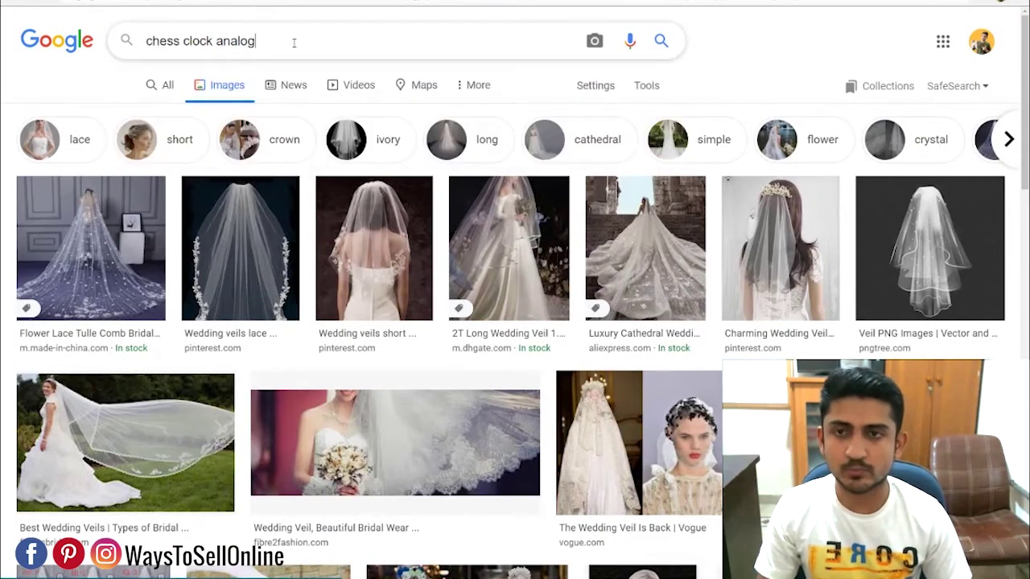
key("Return")
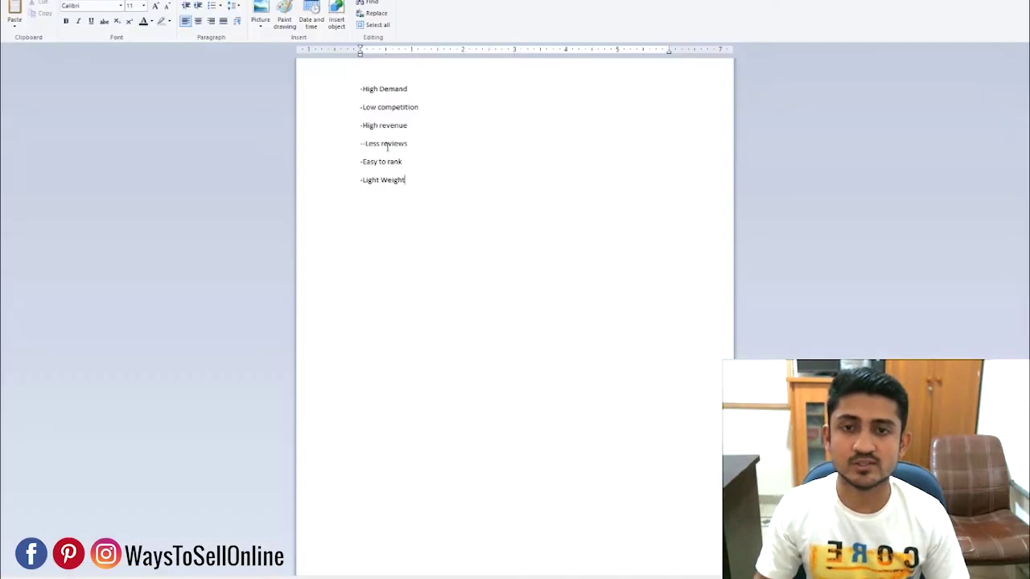
Switch to the WordPad notes, highlight the whole product criteria list and add three blank lines at its end
key("ctrl+a")
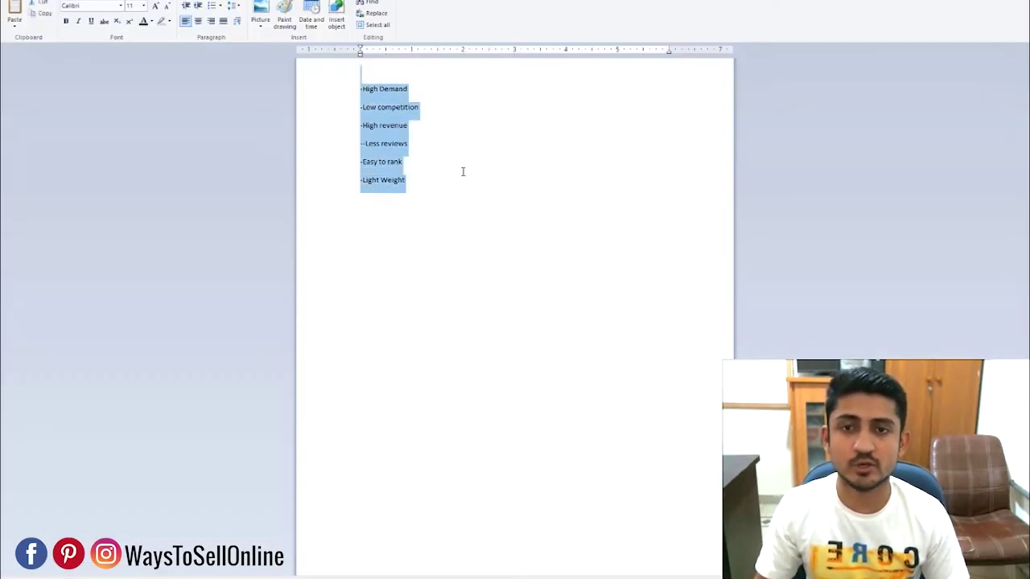
key("ctrl+End")
key("Return")
key("Return")
key("Return")
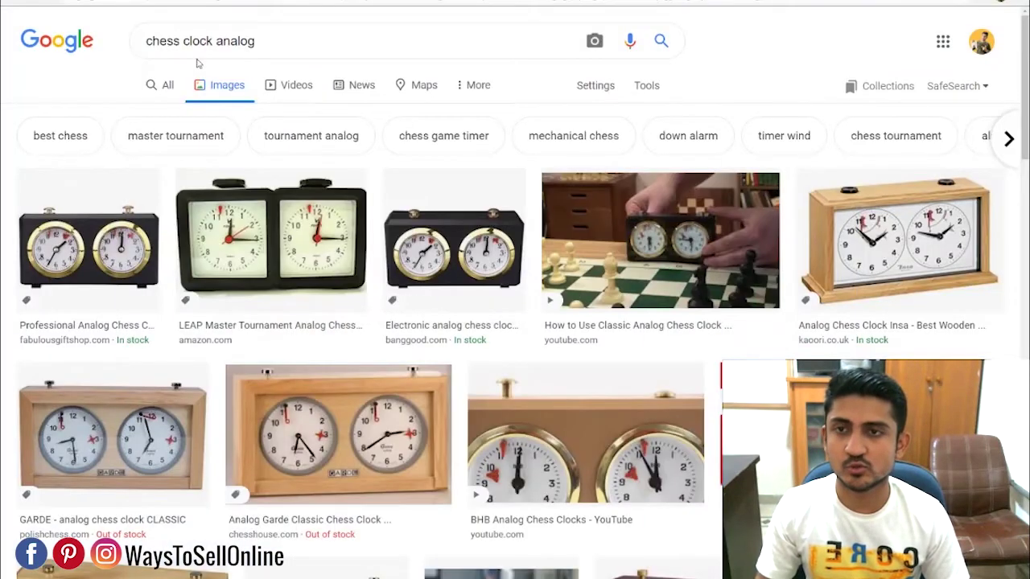
Copy "chess clock analog" from the Google search and search Amazon for it in place of "wedding veils"
triple_click(180, 28)
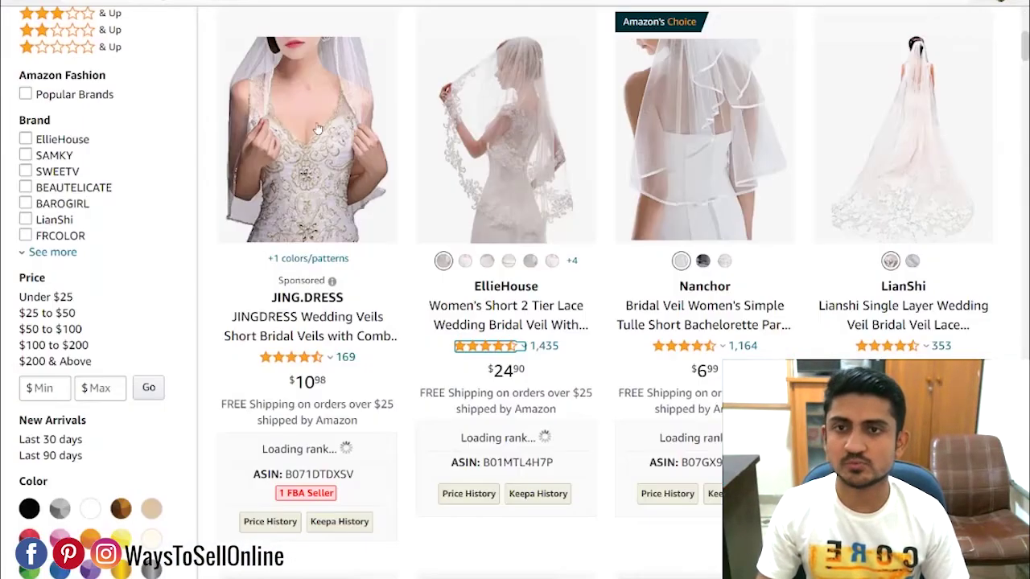
scroll(515, 321, "up", 10)
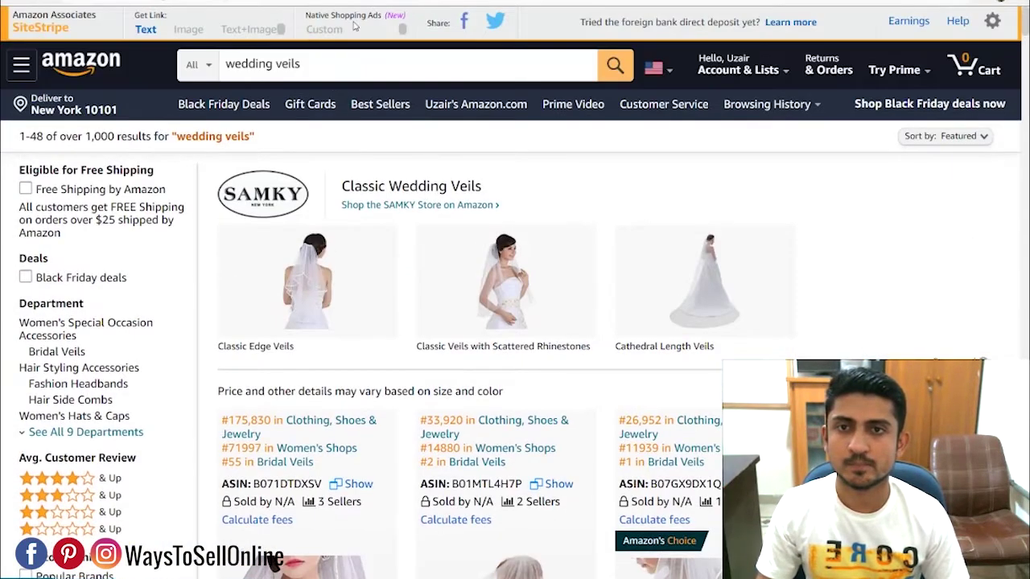
left_click(343, 73)
key("ctrl+a")
key("ctrl+v")
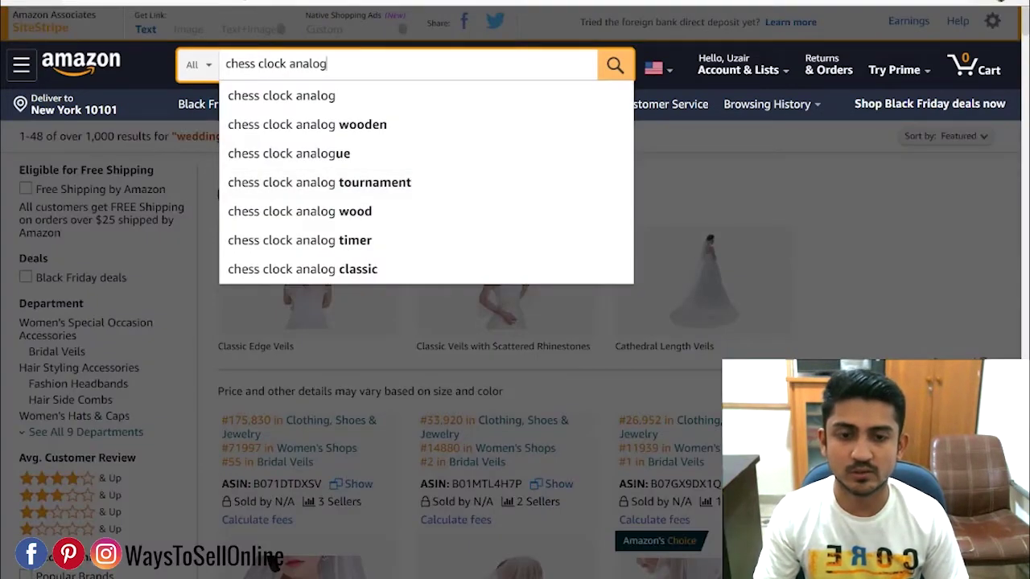
key("Return")
Examine the Amazon chess clock listings, comparing prices, review counts and product types, including the DGT North American Chess Clock title
scroll(515, 322, "down", 5)
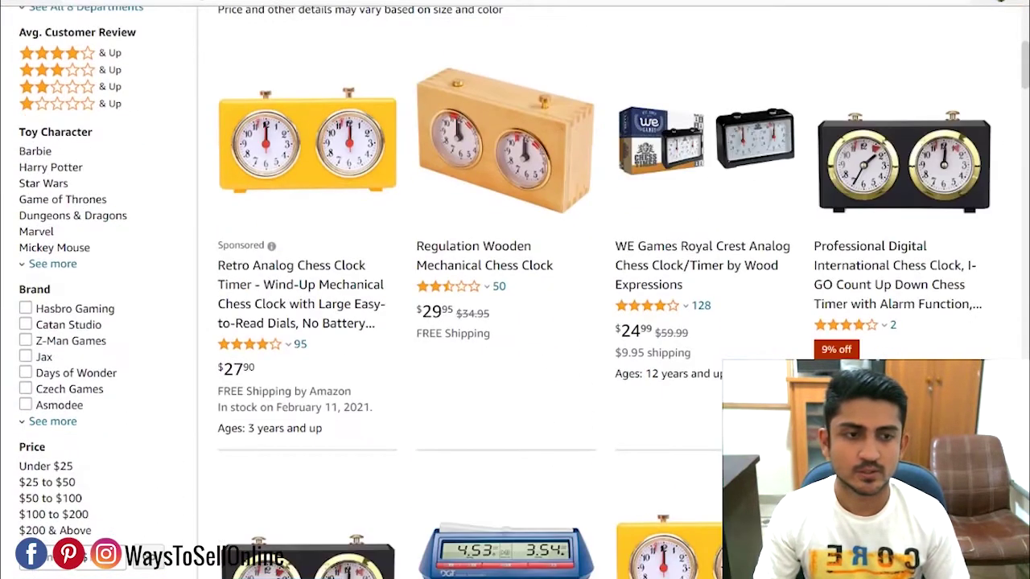
scroll(514, 289, "down", 3)
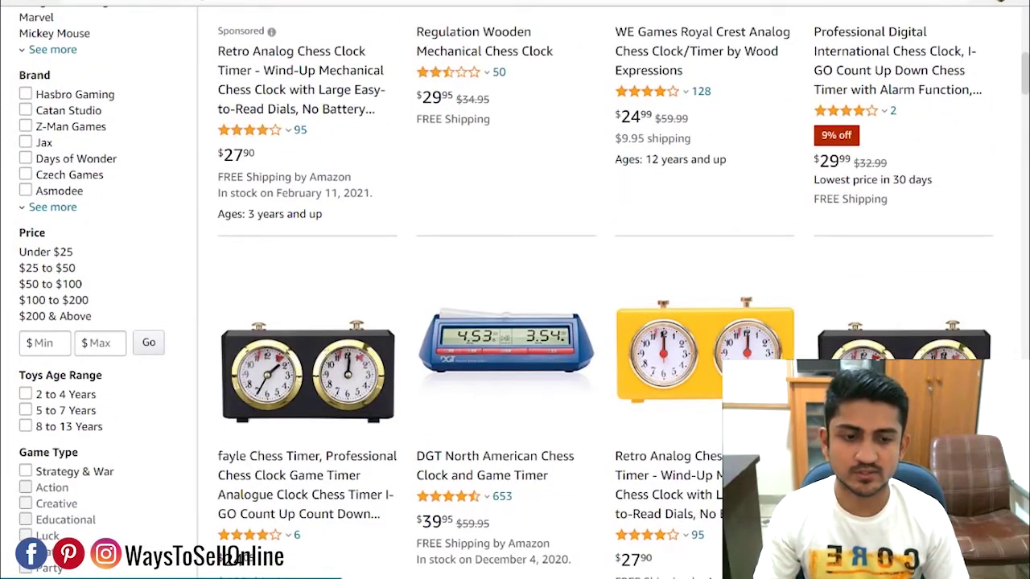
scroll(514, 290, "down", 3)
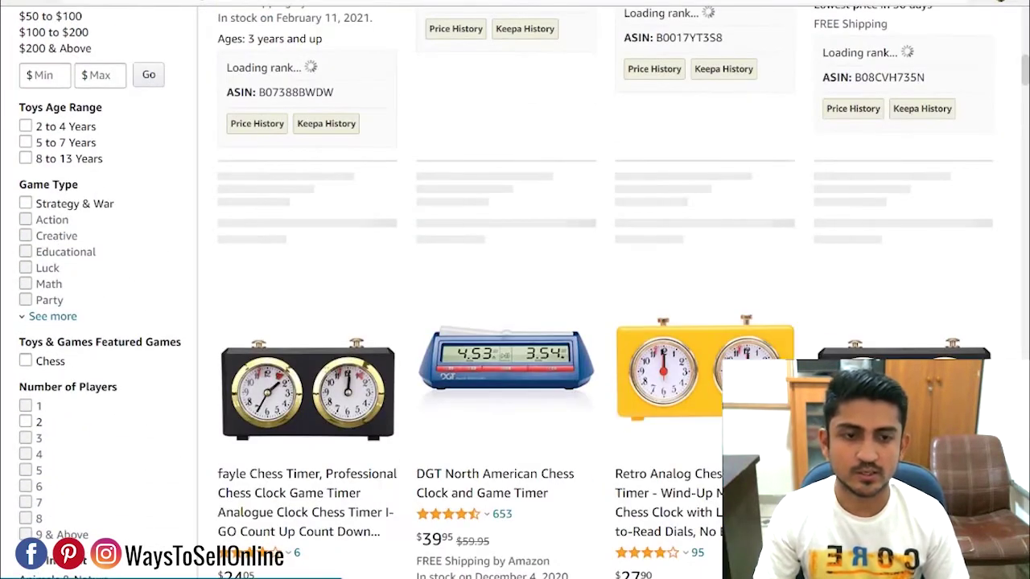
scroll(515, 289, "down", 3)
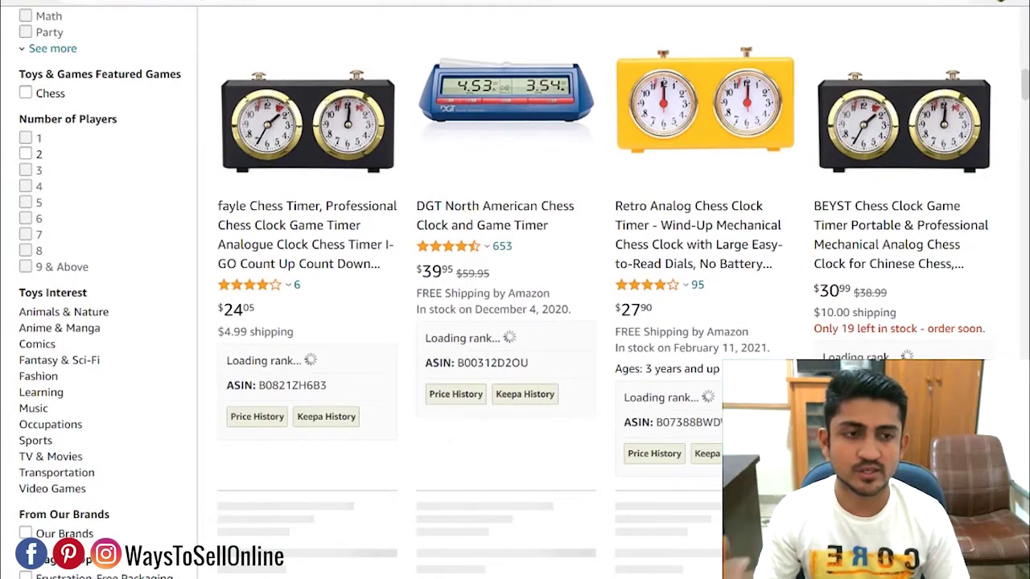
scroll(515, 289, "up", 4)
scroll(515, 289, "up", 3)
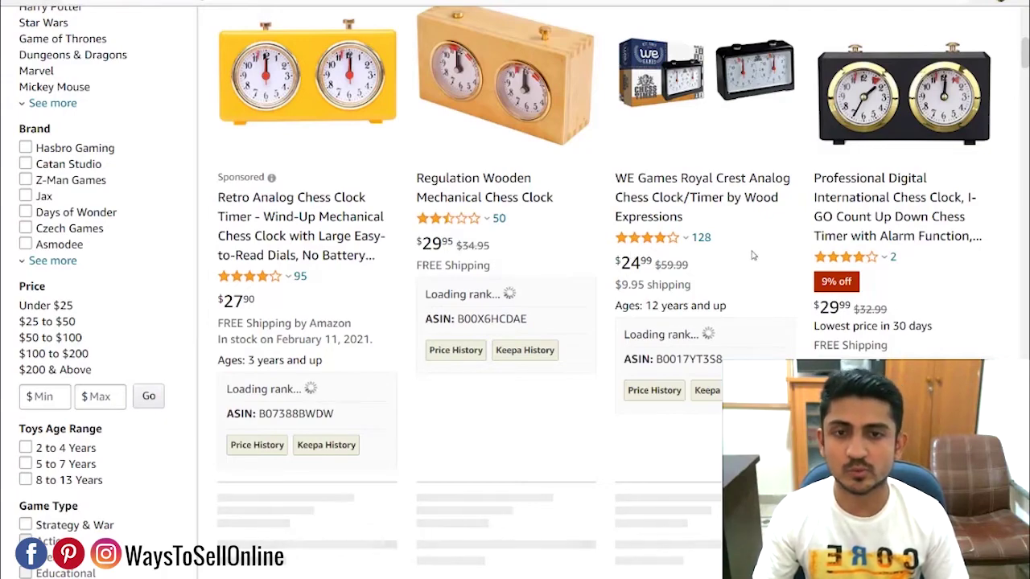
scroll(362, 278, "down", 6)
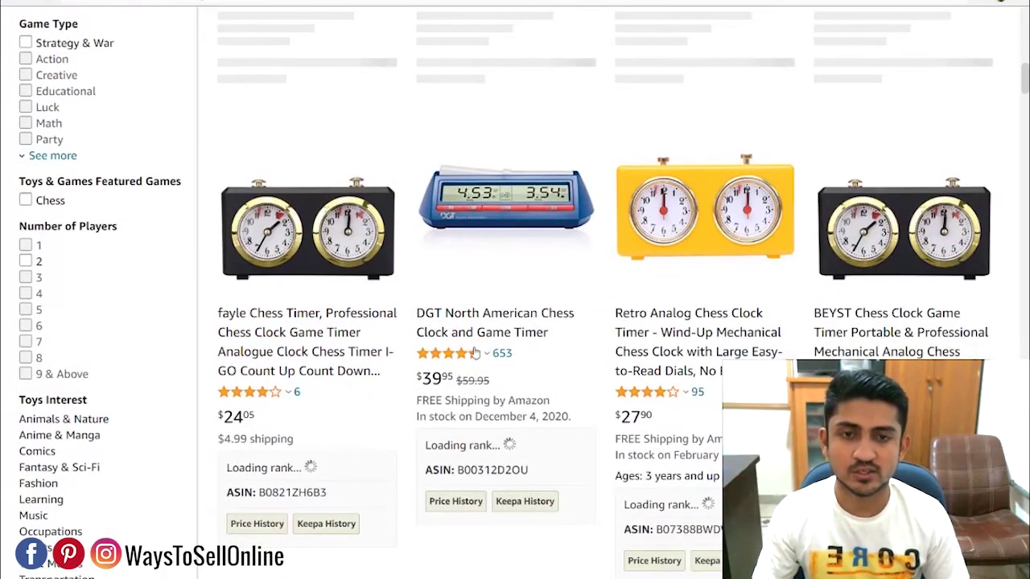
scroll(475, 354, "down", 3)
scroll(405, 209, "up", 1)
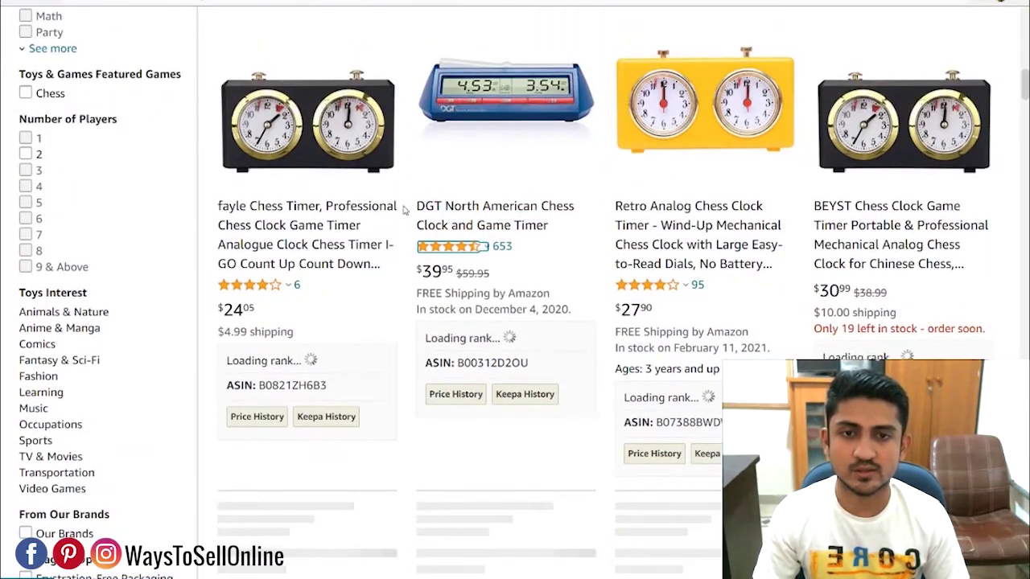
left_click_drag(415, 210, 554, 228)
scroll(573, 291, "down", 6)
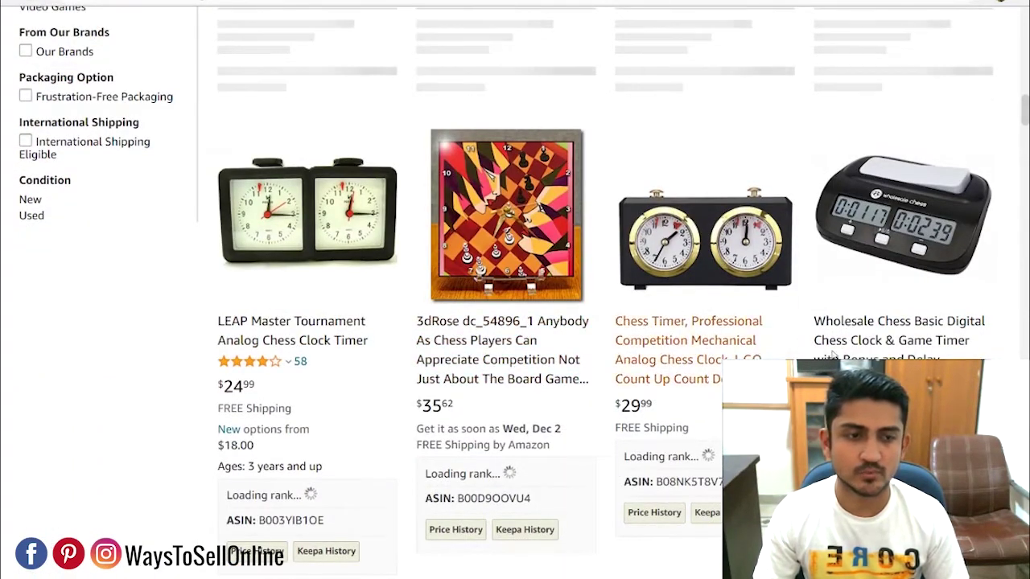
scroll(563, 303, "up", 4)
scroll(565, 304, "up", 5)
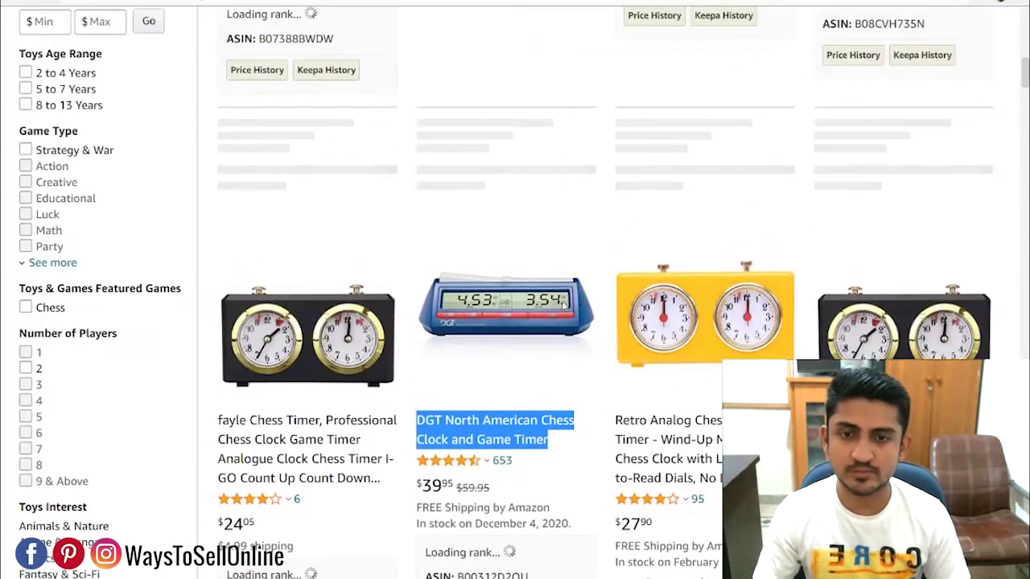
scroll(566, 304, "up", 10)
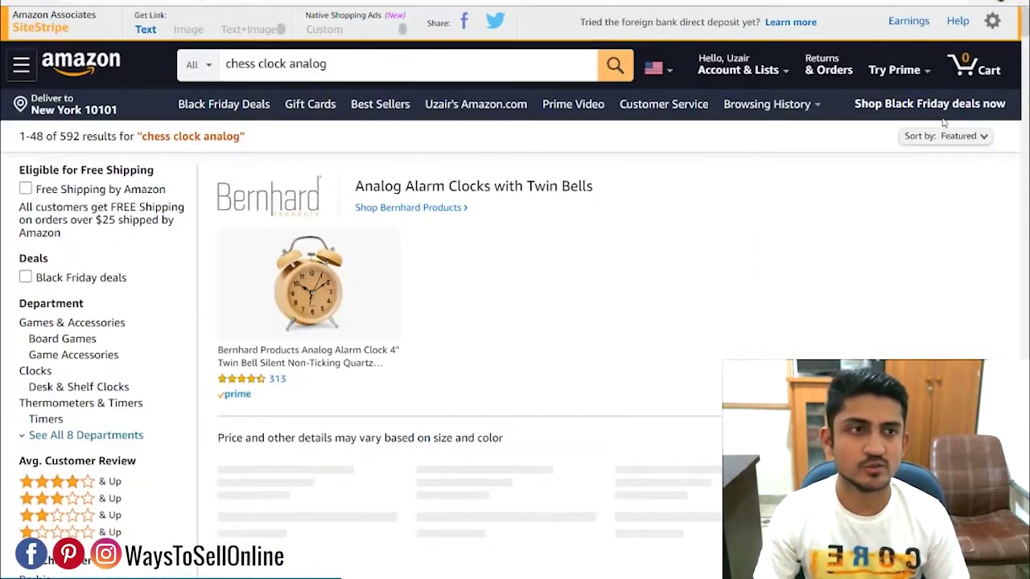
Run the Jungle Scout extension on the chess clock results and reposition its window so the Rank column fits
left_click(1003, 5)
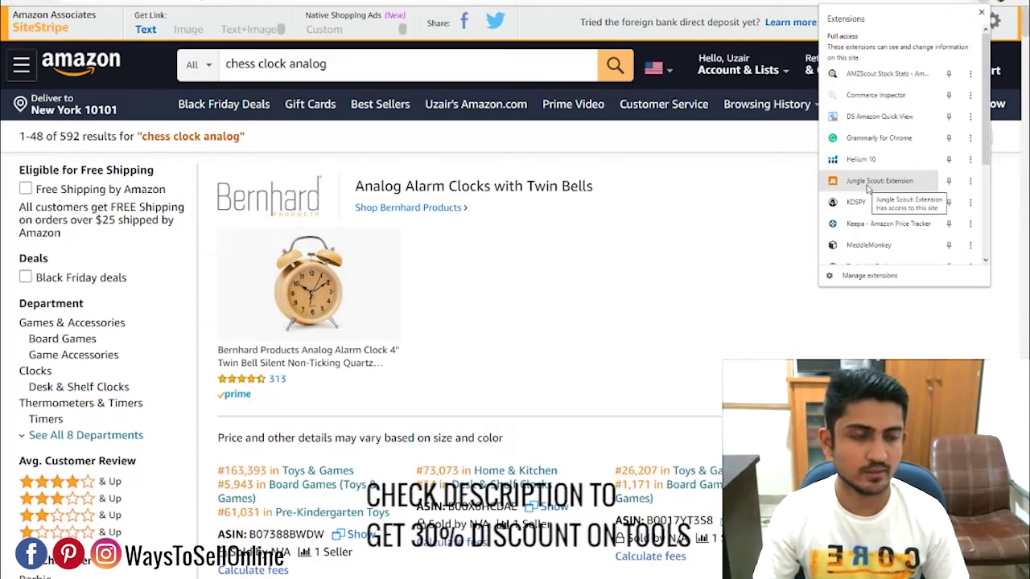
left_click(868, 188)
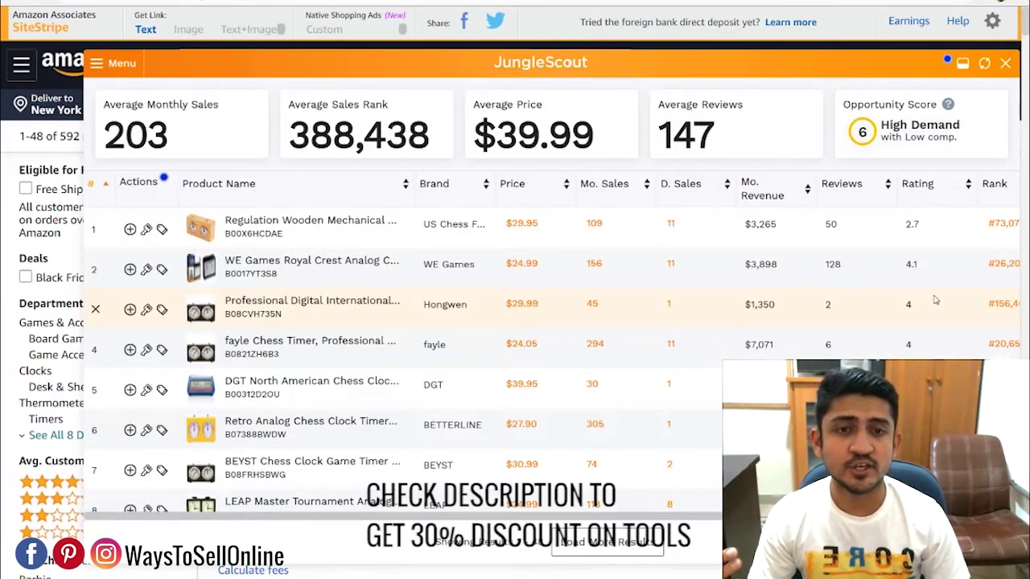
left_click_drag(704, 63, 670, 52)
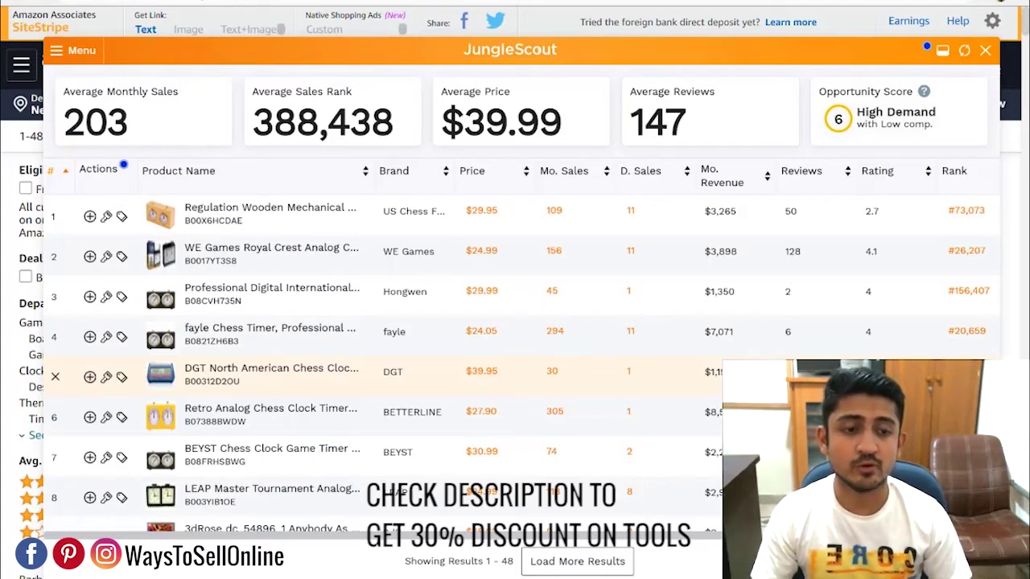
Examine the Jungle Scout product table, highlighting the monthly sales of the Regulation Wooden, fayle and Retro Analog chess clocks
scroll(322, 354, "down", 1)
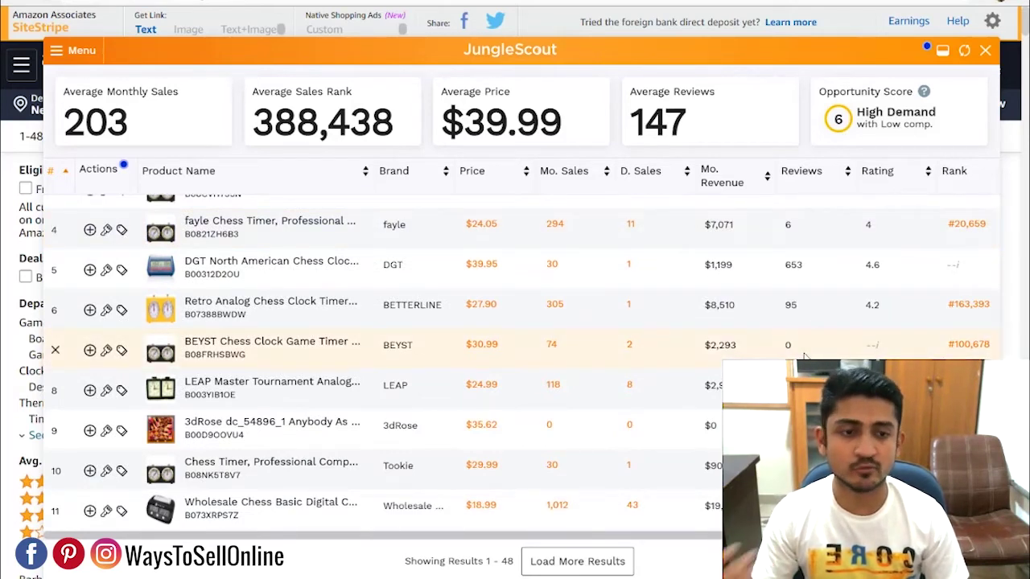
scroll(804, 356, "up", 1)
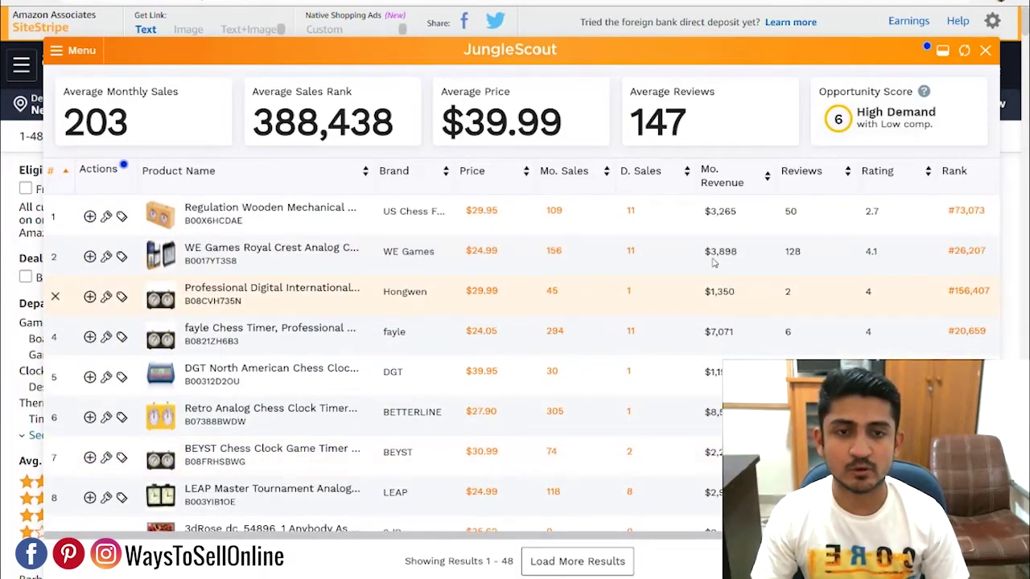
double_click(549, 211)
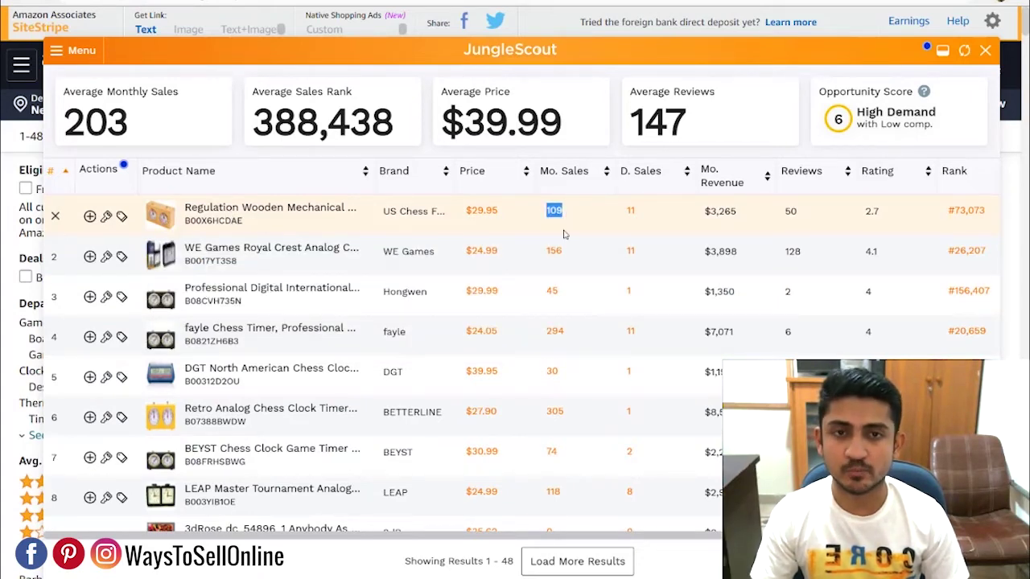
double_click(554, 331)
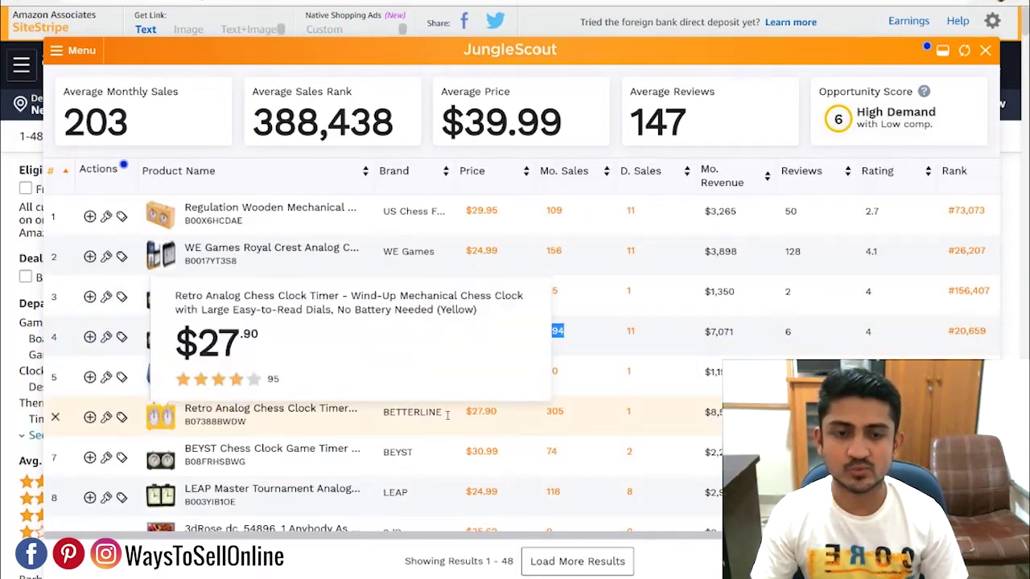
double_click(554, 412)
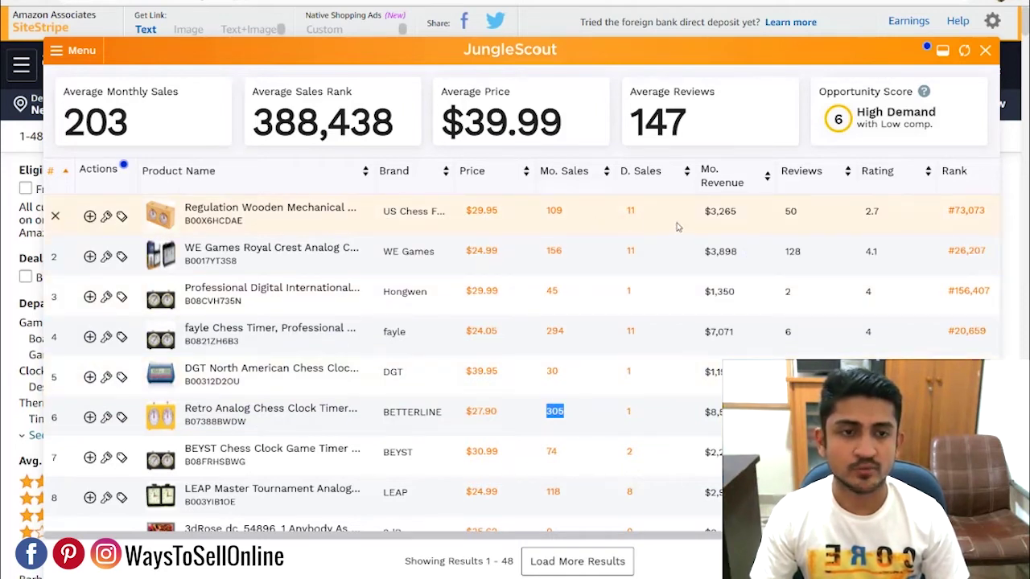
Examine the Jungle Scout product table, highlighting the monthly revenue of the Regulation Wooden, WE Games, fayle and Retro Analog chess clocks
left_click_drag(697, 216, 737, 214)
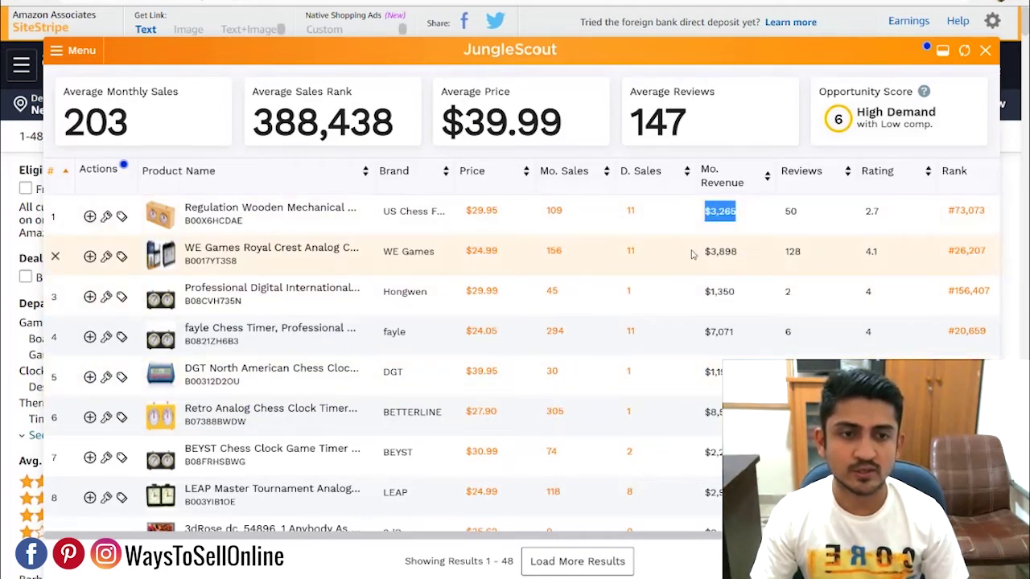
left_click_drag(695, 255, 758, 258)
left_click_drag(698, 332, 736, 332)
left_click_drag(698, 415, 732, 414)
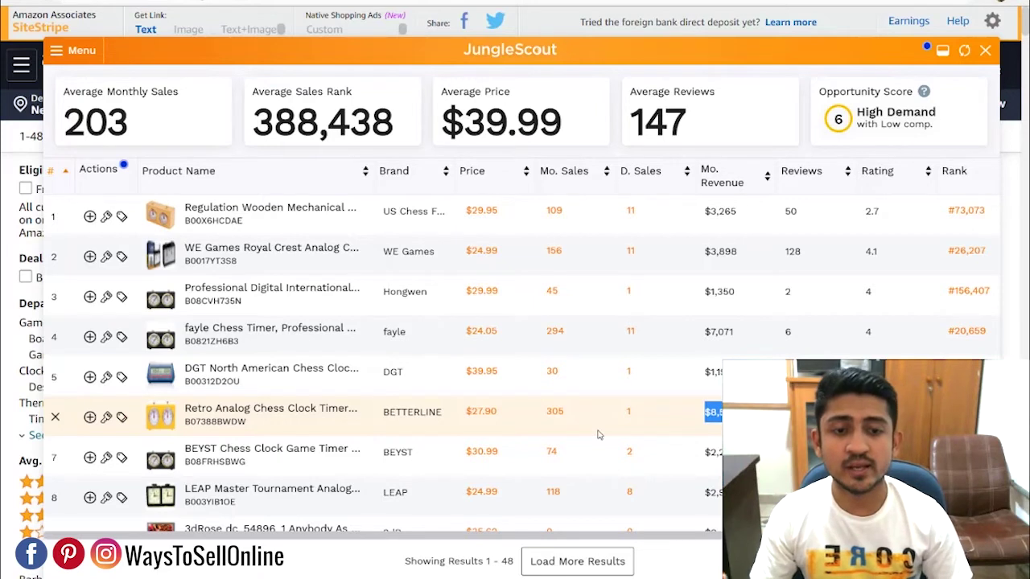
left_click(693, 419)
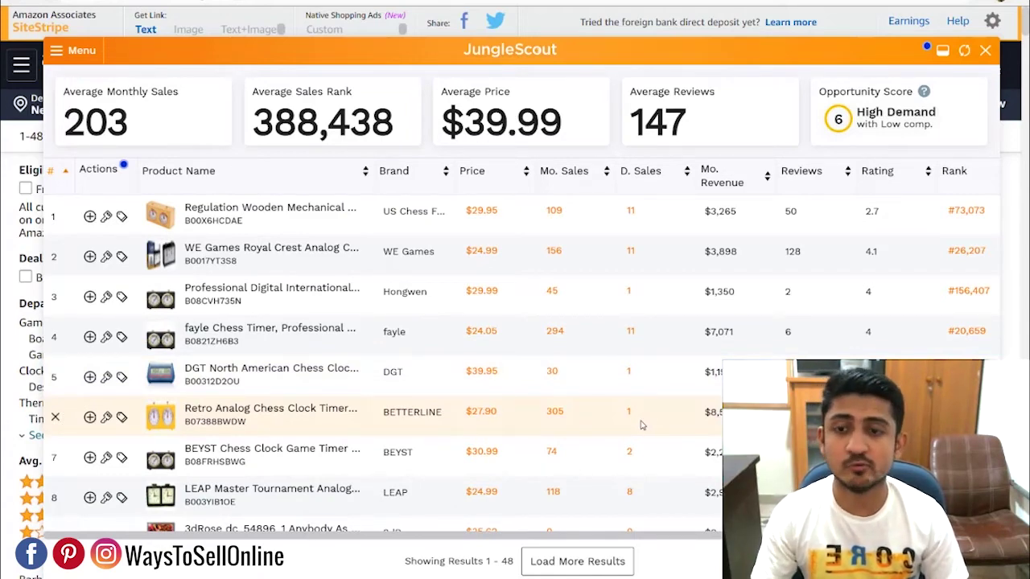
scroll(563, 427, "down", 6)
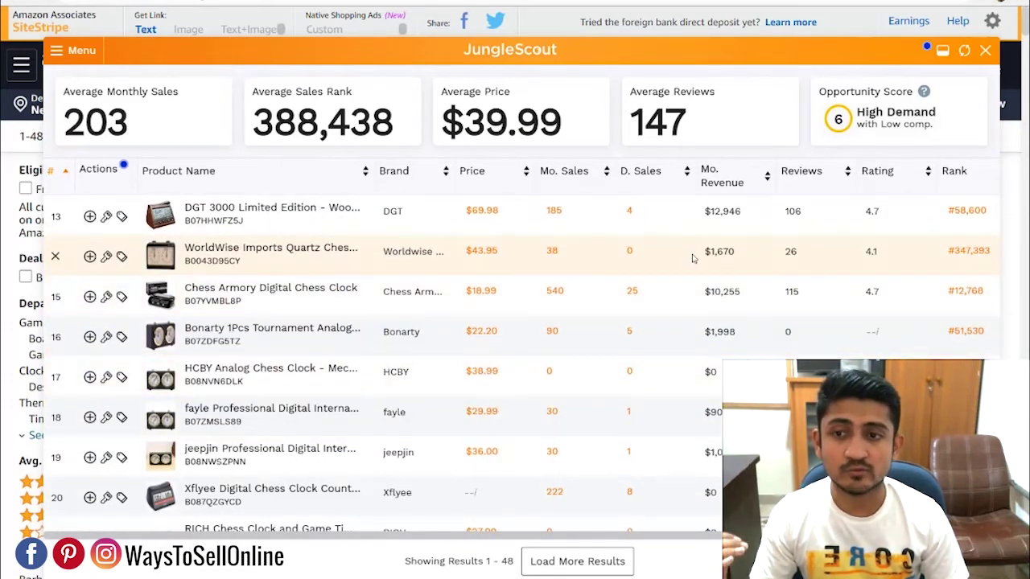
Copy the ASIN B07388BWDW of the Retro Analog Chess Clock Timer from its Amazon search listing
scroll(563, 378, "down", 4)
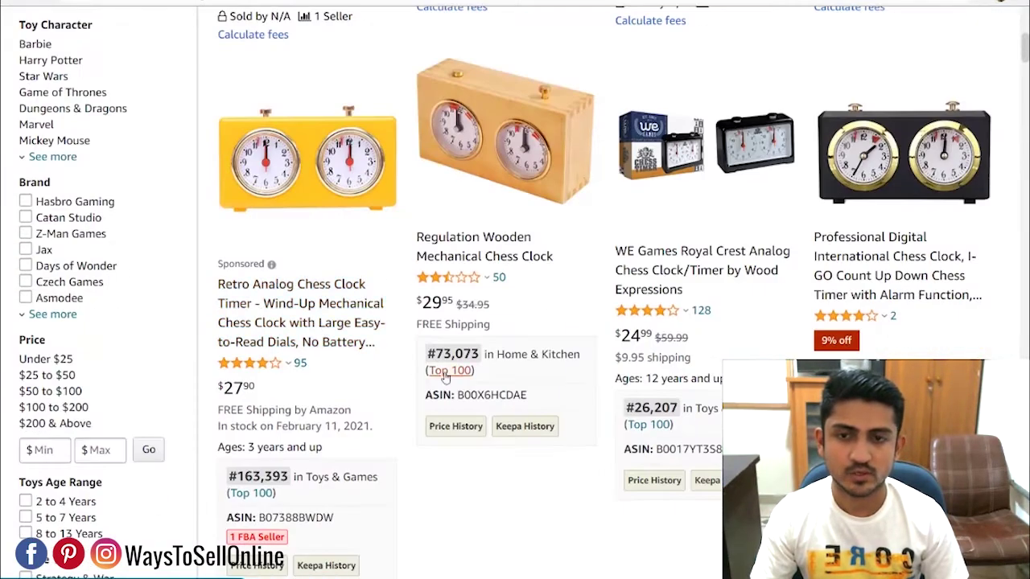
scroll(444, 379, "down", 3)
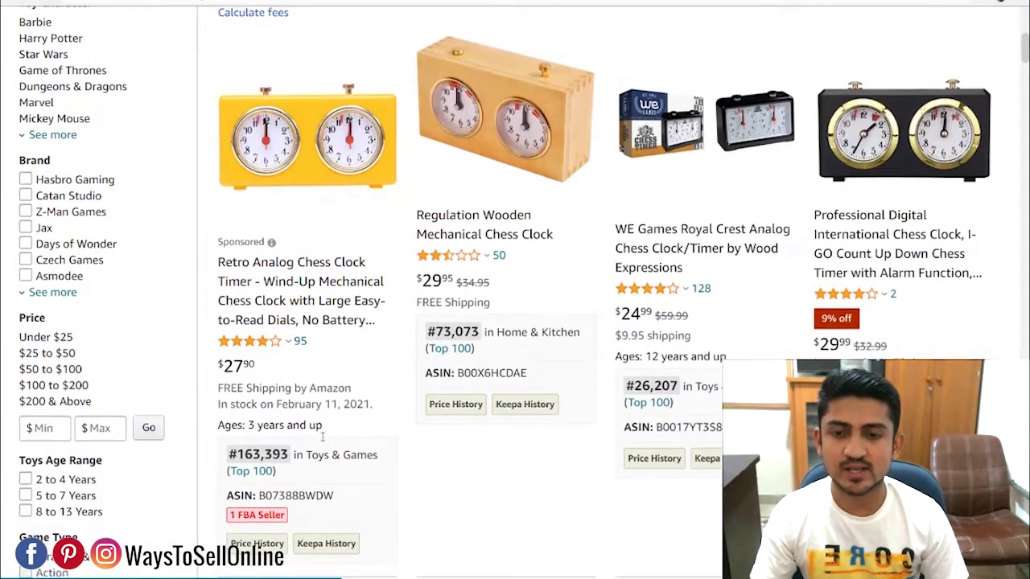
double_click(312, 410)
right_click(312, 411)
left_click(340, 422)
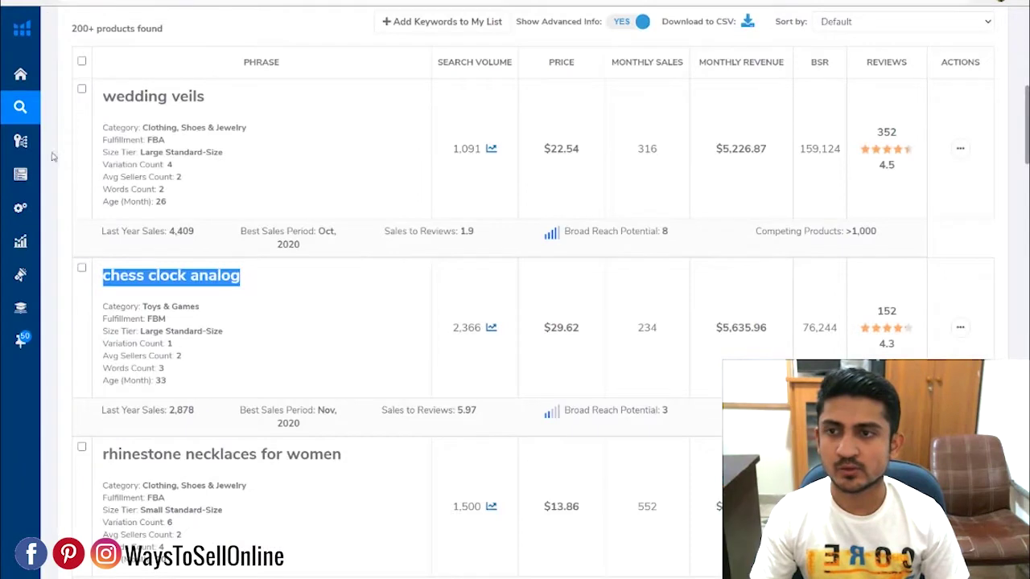
Switch to Helium 10 and open the Cerebro reverse ASIN lookup
mouse_move(84, 159)
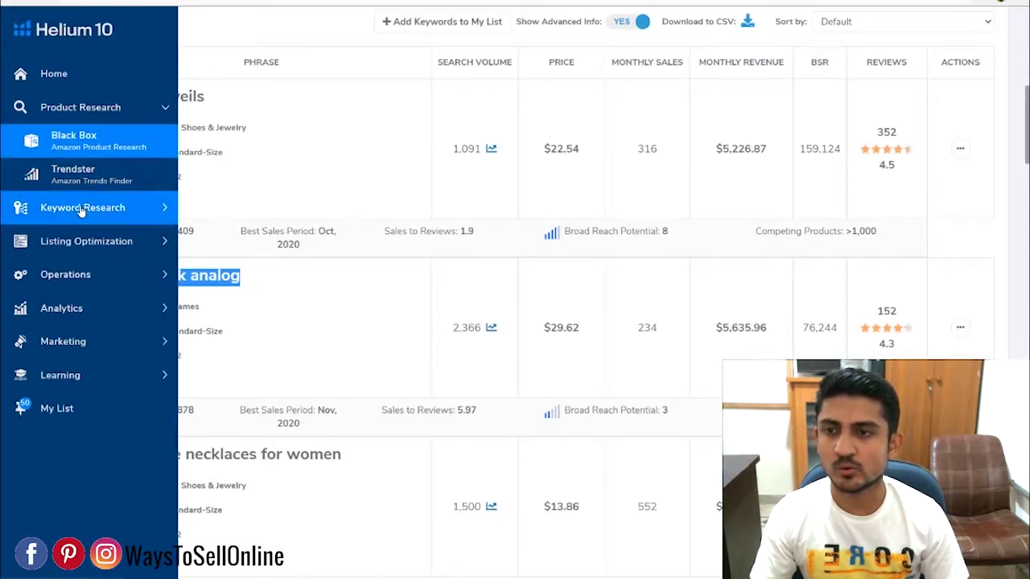
left_click(77, 208)
left_click(69, 173)
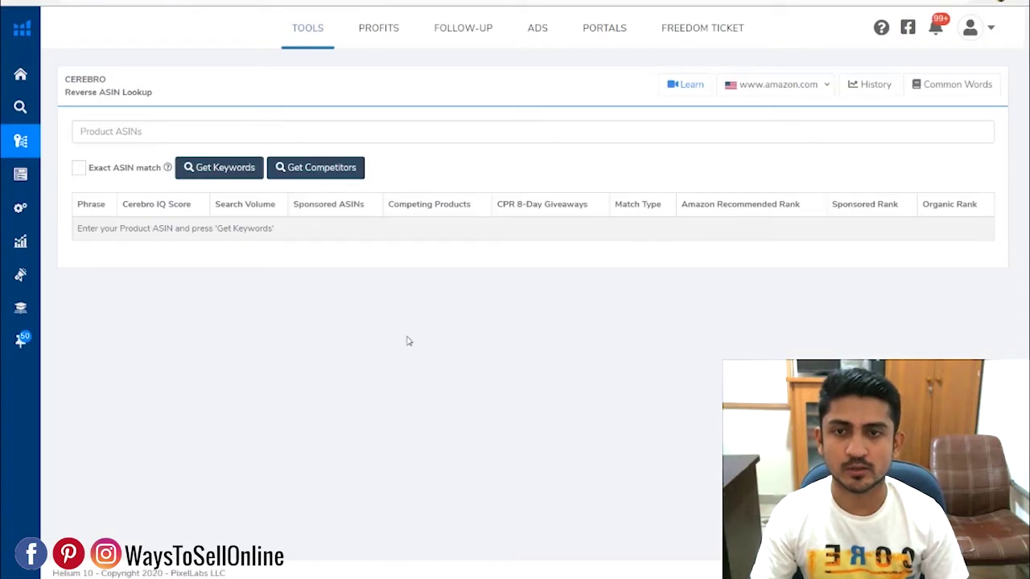
Enter the copied ASIN B07388BWDW in Cerebro and get its keywords
left_click(221, 137)
key("ctrl+v")
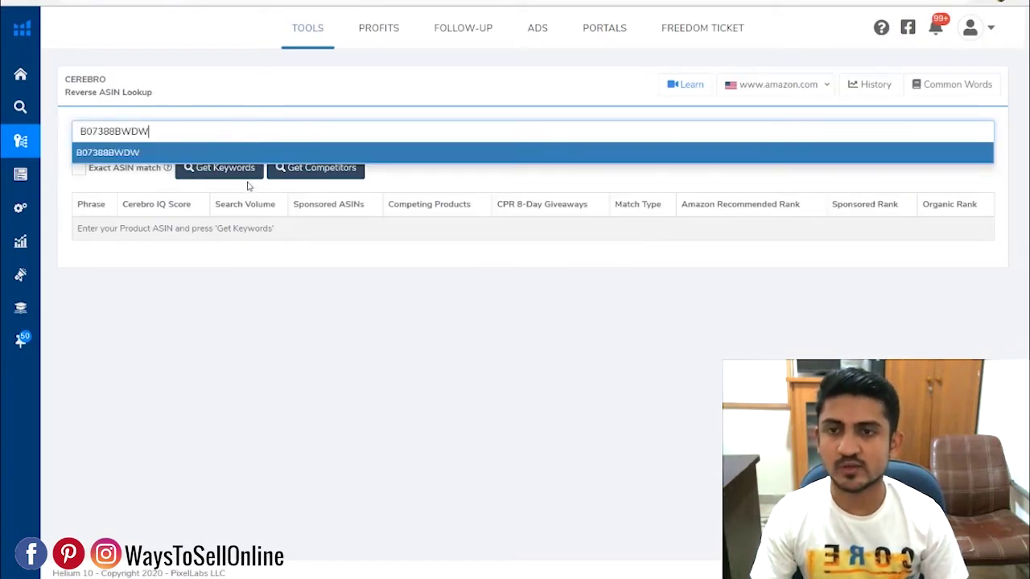
left_click(247, 177)
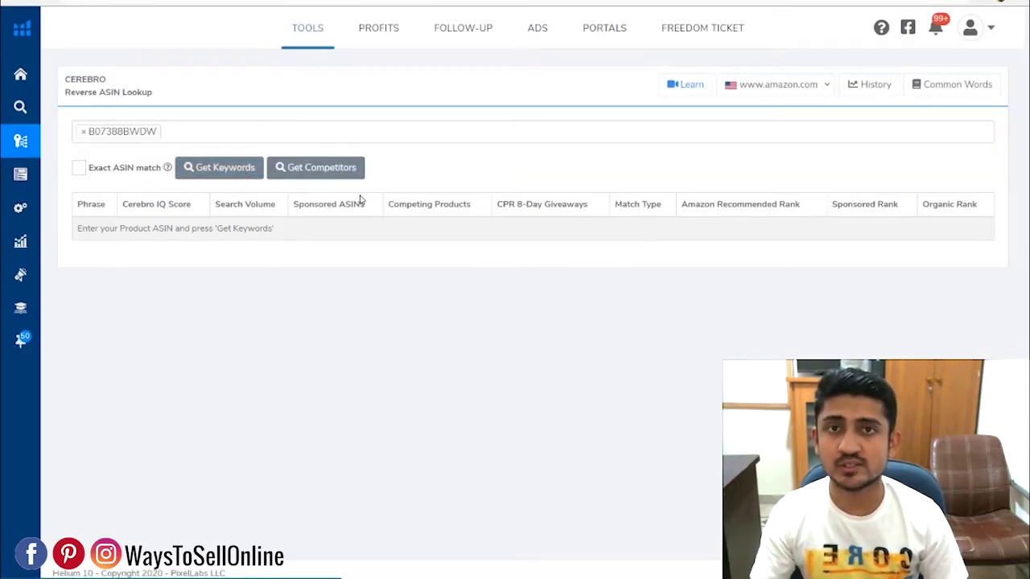
mouse_move(360, 202)
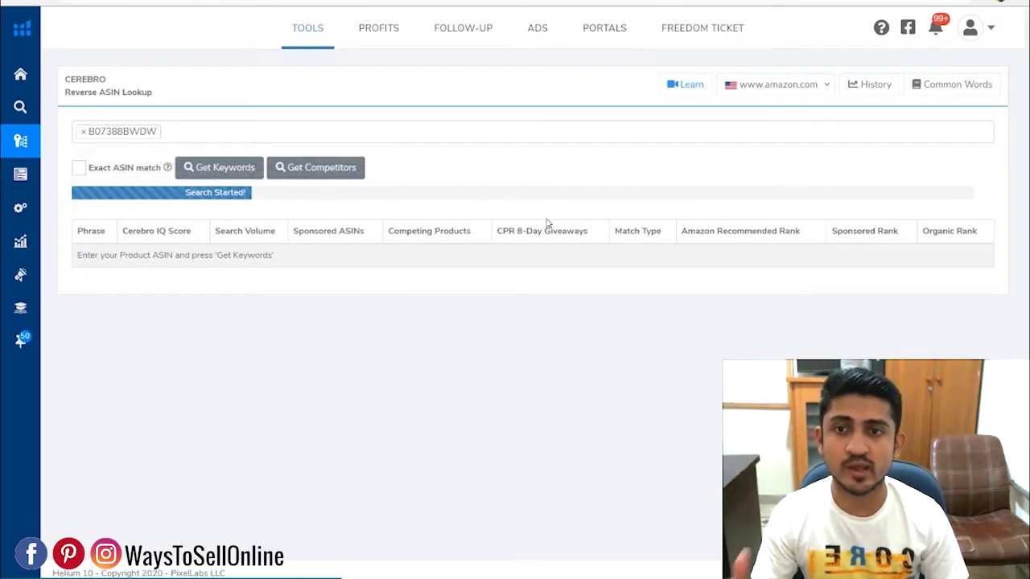
mouse_move(544, 226)
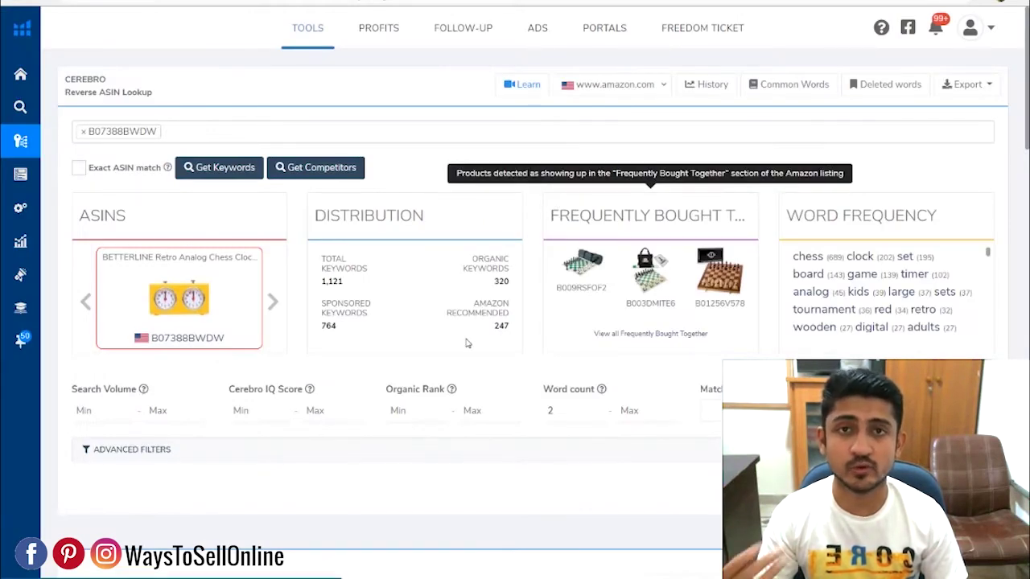
Examine the Cerebro keyword list, highlighting the search volumes of "analog chess clock", "chess clock" and "chess clock timer"
scroll(467, 340, "down", 5)
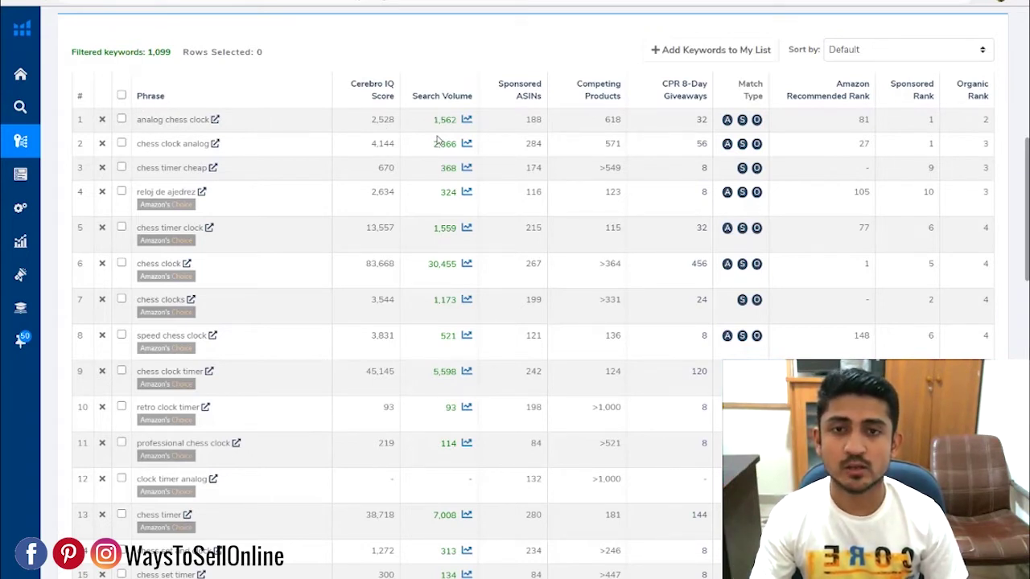
left_click_drag(432, 146, 475, 126)
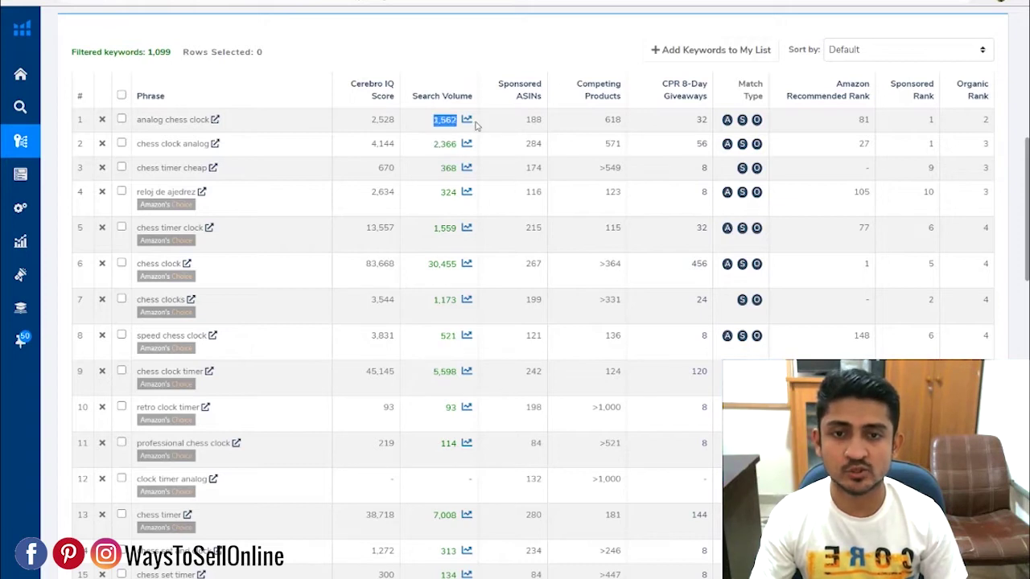
left_click_drag(422, 270, 471, 268)
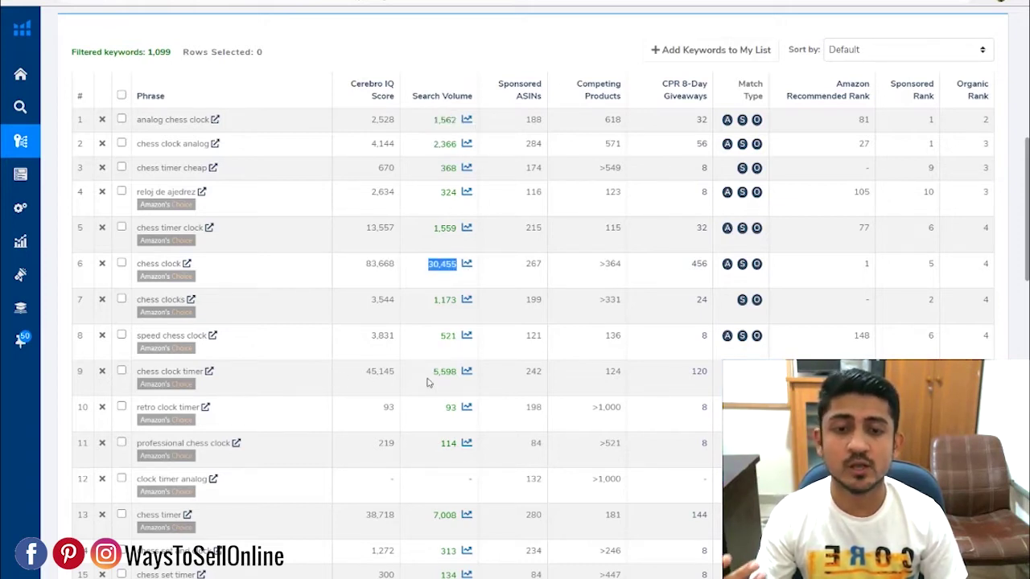
left_click_drag(429, 381, 472, 375)
scroll(491, 409, "down", 3)
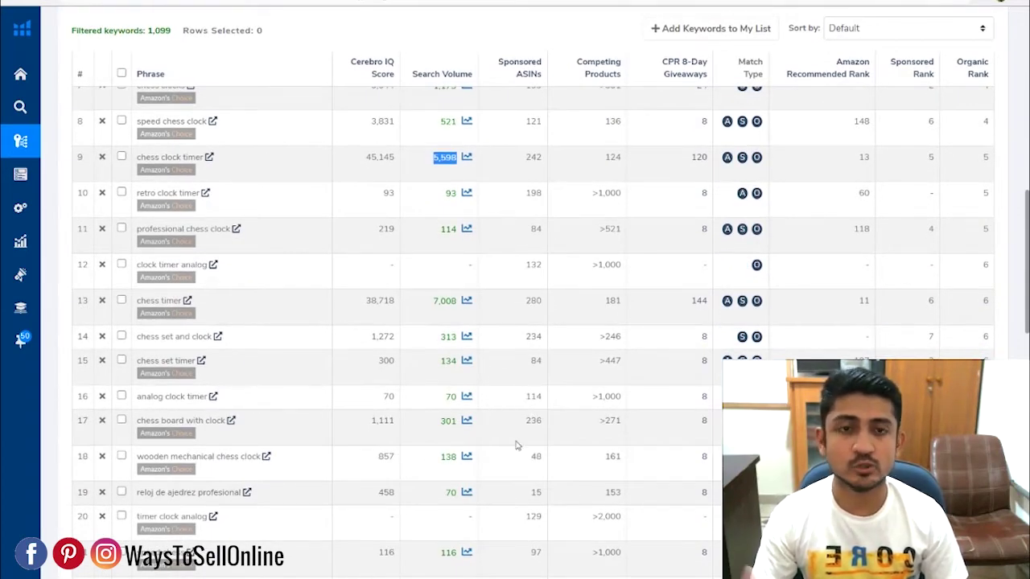
scroll(519, 445, "up", 4)
scroll(532, 390, "up", 5)
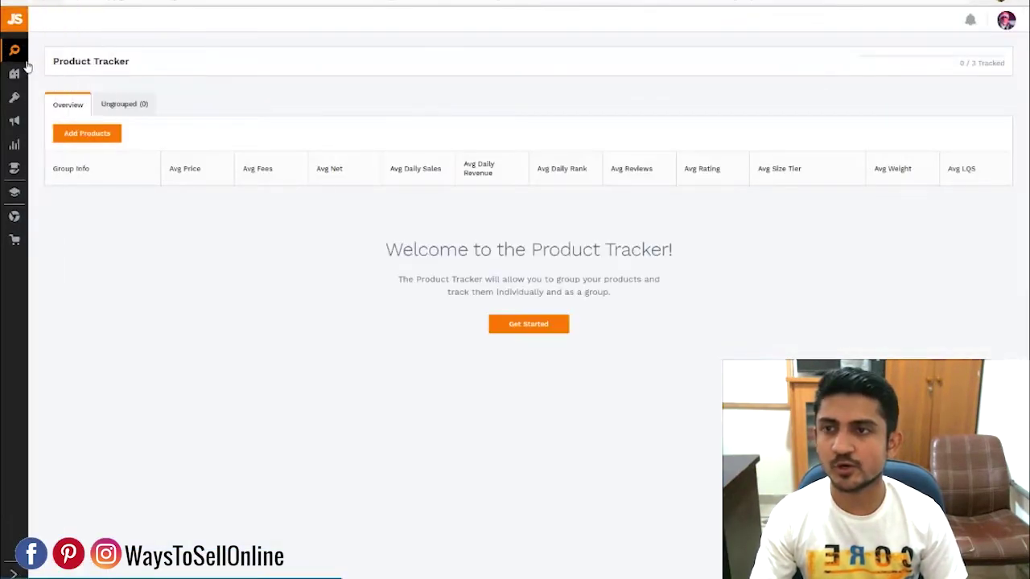
Switch to the Jungle Scout web app and open Keyword Scout
mouse_move(3, 50)
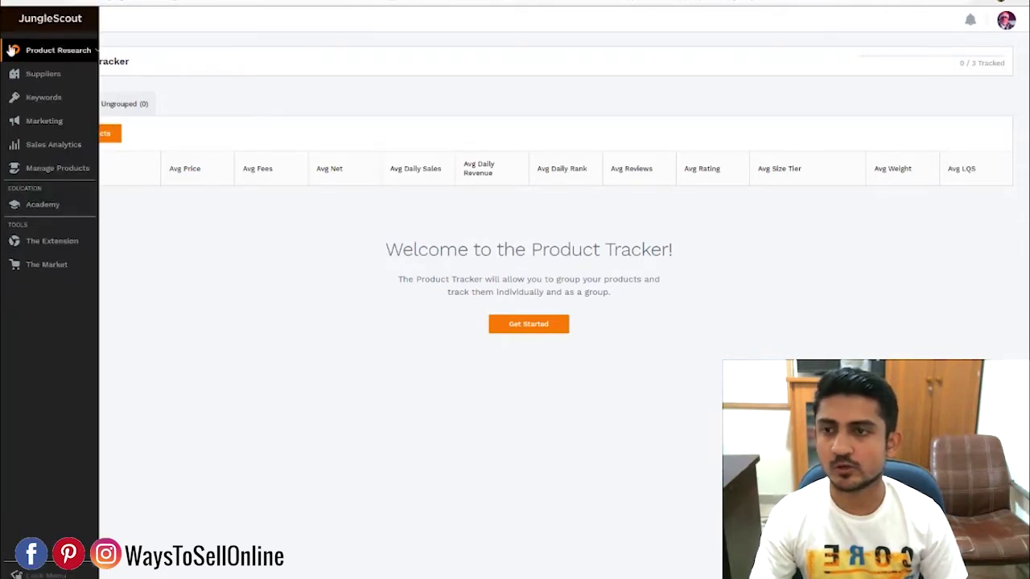
left_click(60, 98)
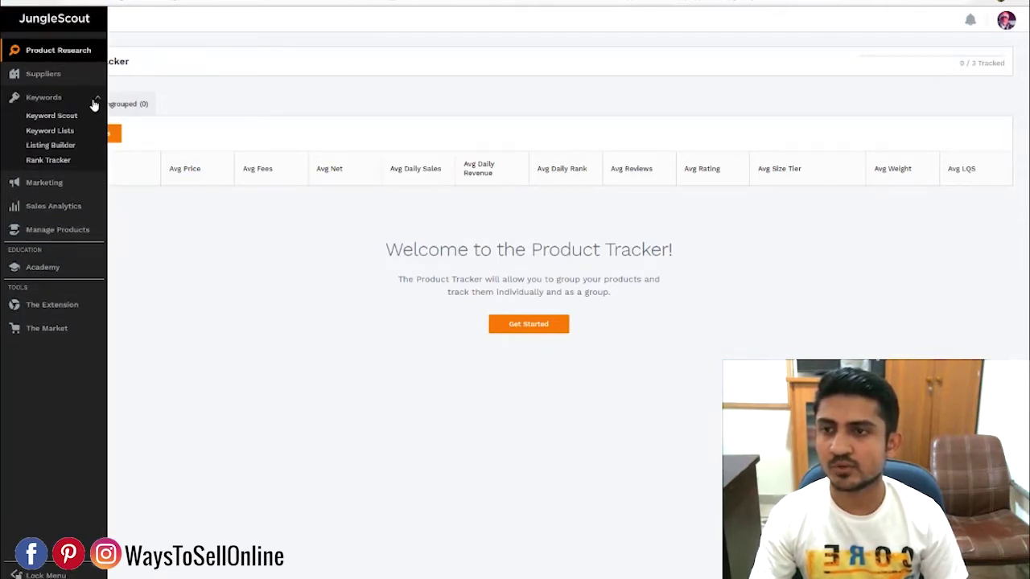
left_click(66, 119)
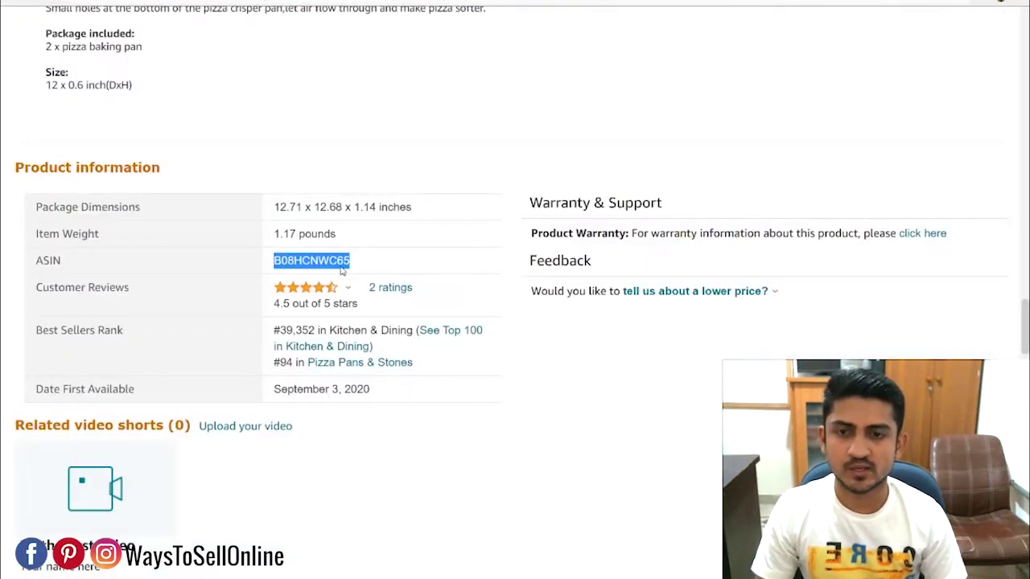
Copy the pizza baking pan's ASIN B08HCNWC65 from its Amazon product information and search Keyword Scout for it
right_click(341, 272)
left_click(358, 274)
left_click(619, 4)
left_click(390, 91)
key("ctrl+v")
left_click(977, 91)
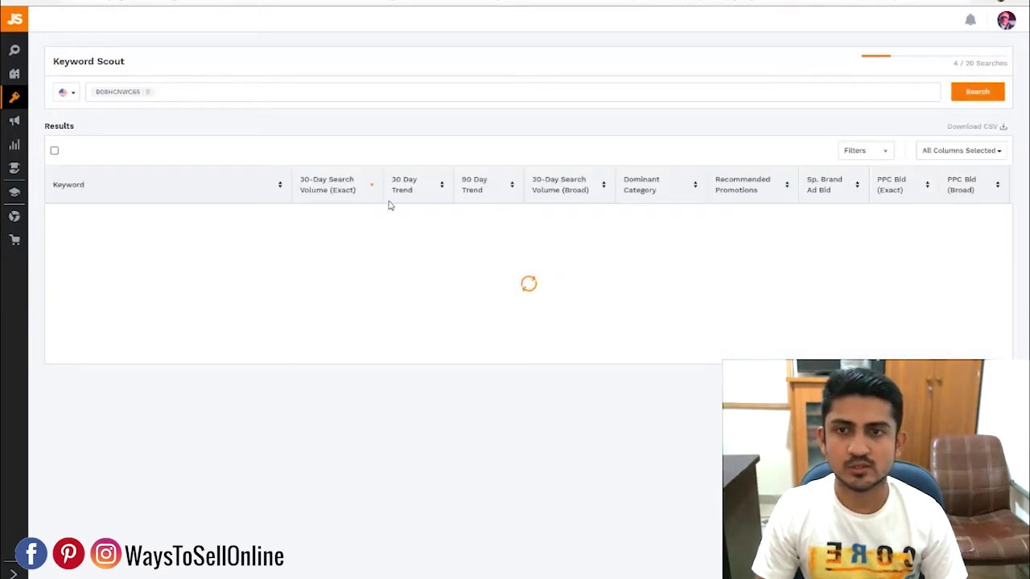